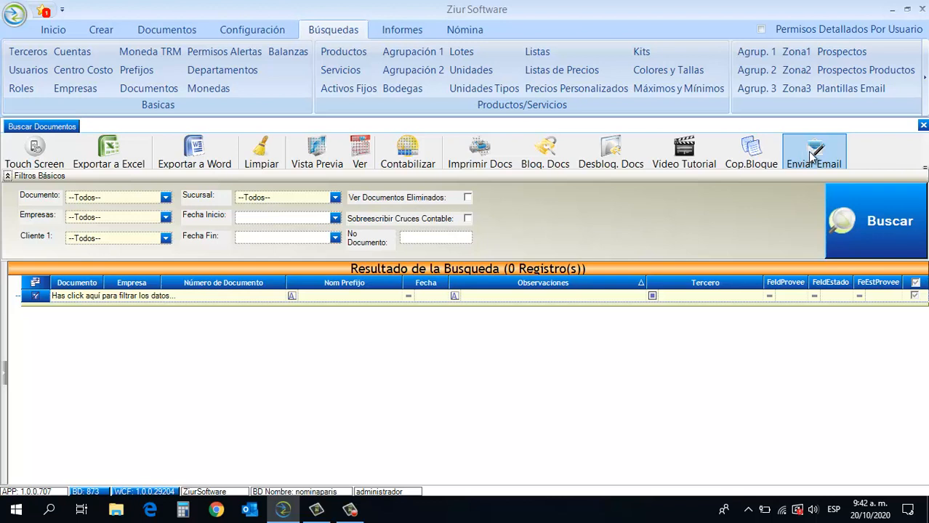
Step: Examine the additional document tools, including the Carga Alta and Carga Normal modes and the Fac. Electrónica options
click(923, 156)
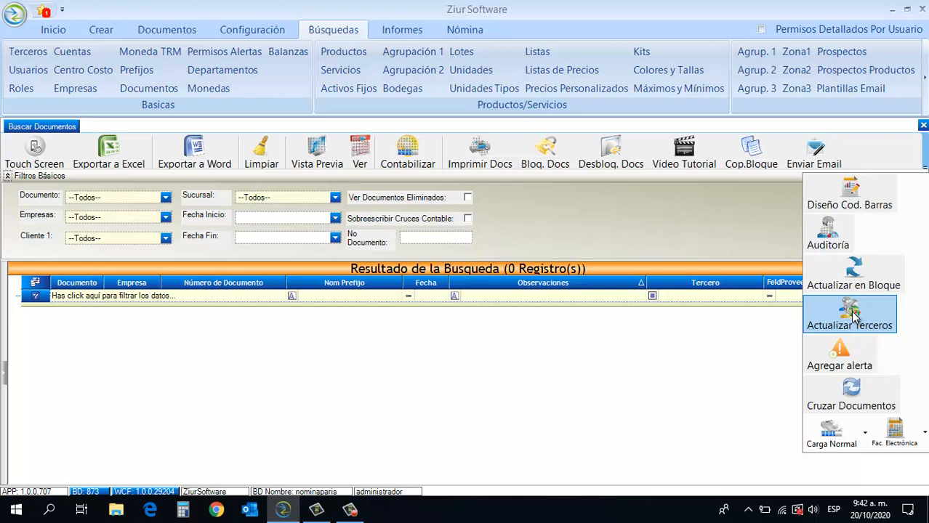
click(855, 352)
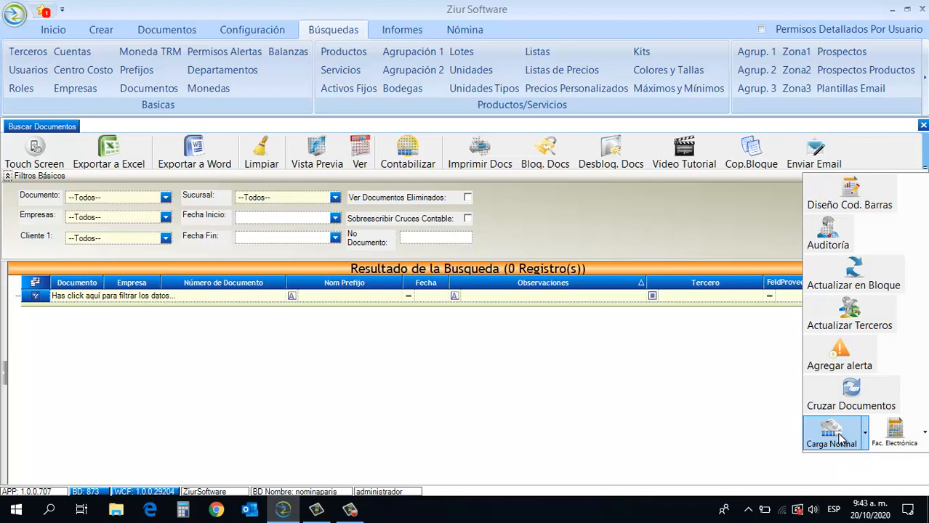
click(865, 435)
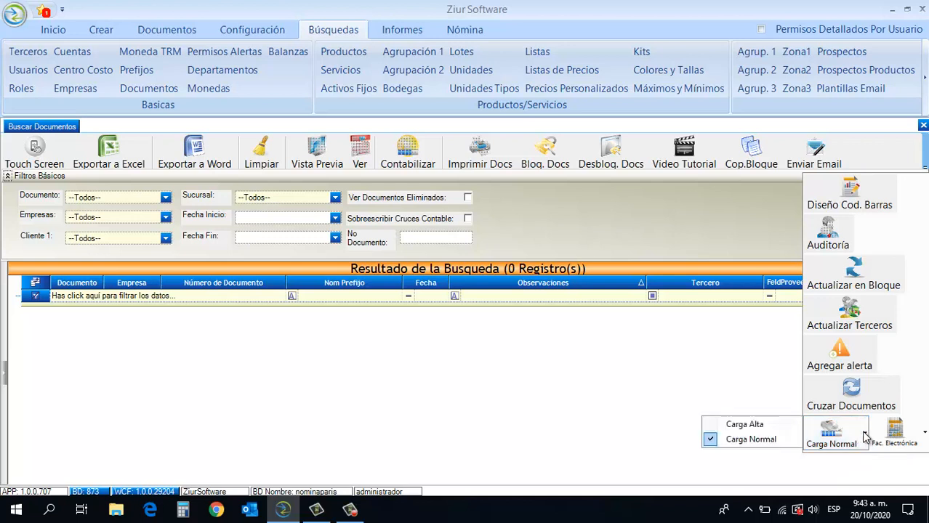
click(797, 427)
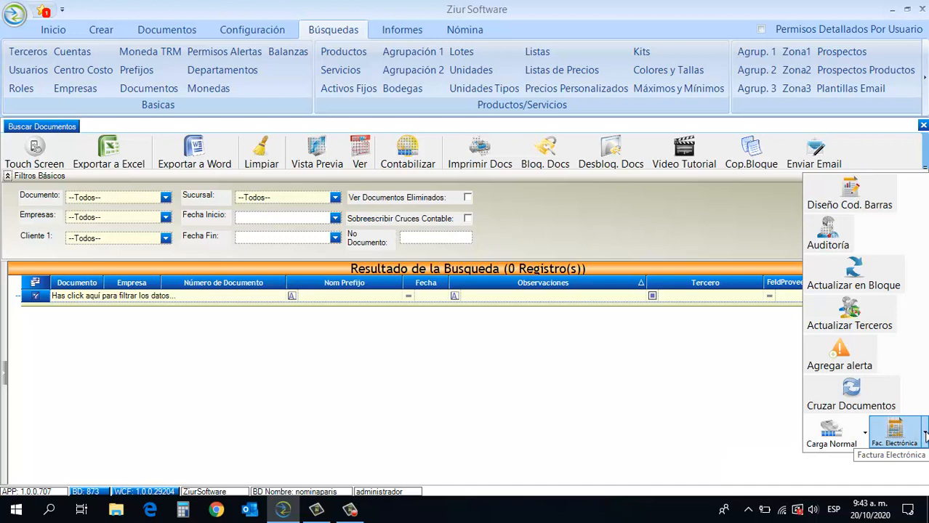
click(924, 433)
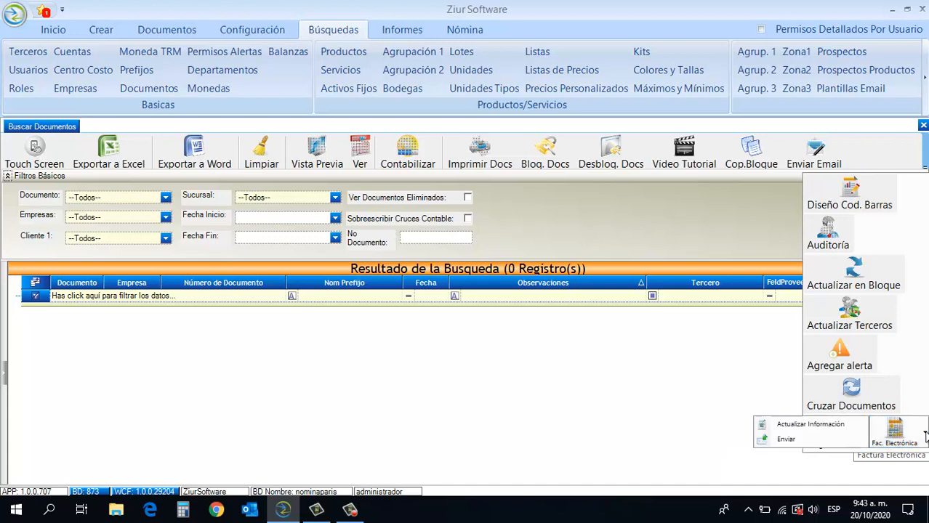
click(859, 440)
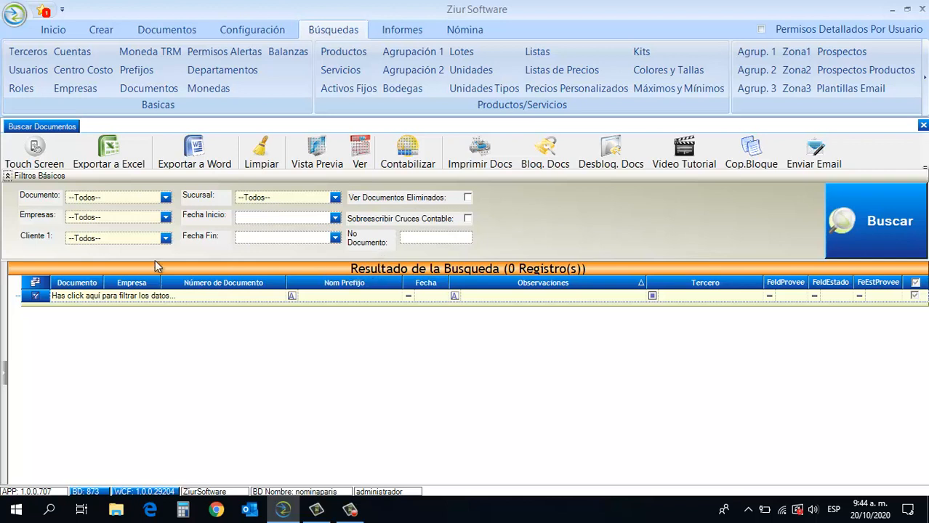
Step: Examine the columns available for the results grid in the column selector and the collapsible column list
click(35, 282)
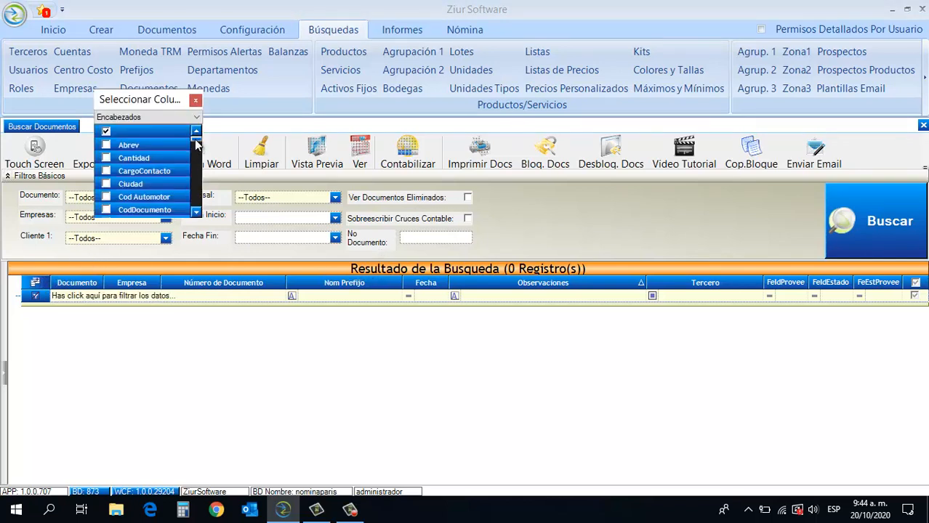
scroll(195, 145, down, 5)
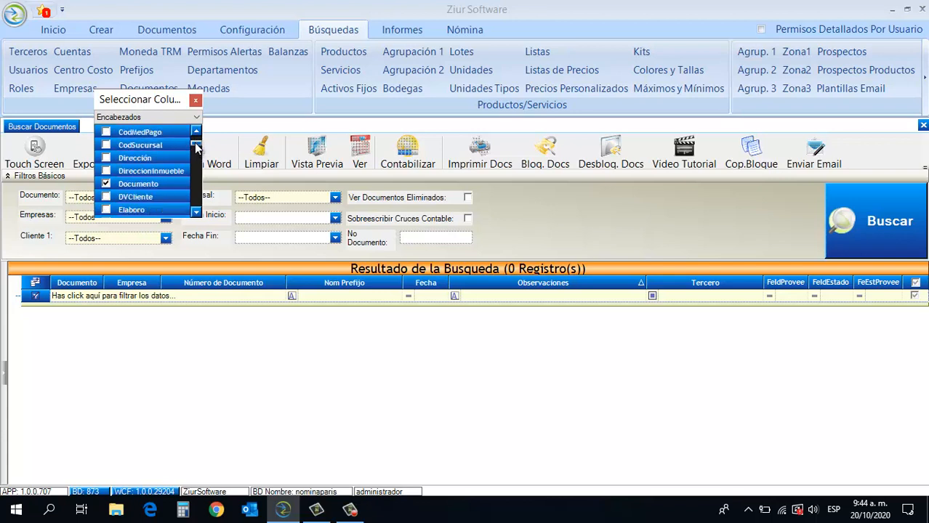
scroll(195, 145, up, 5)
click(195, 100)
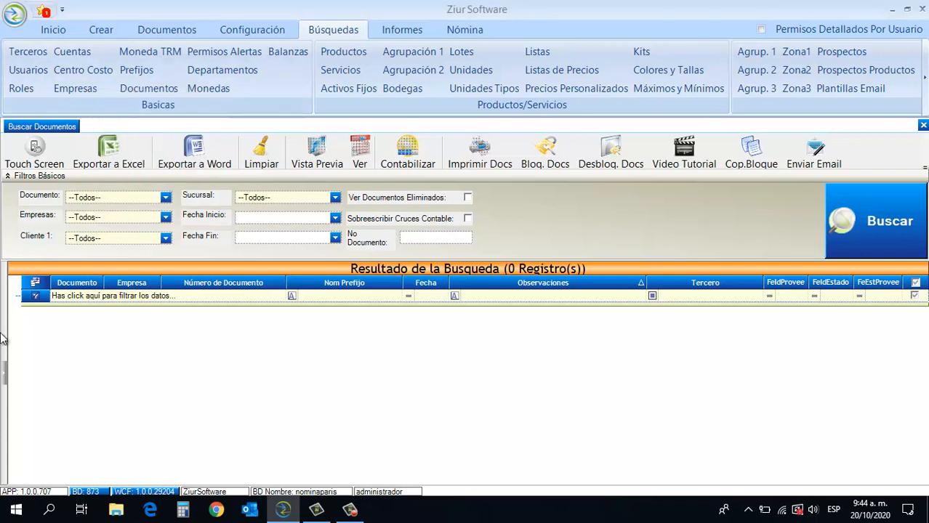
click(4, 370)
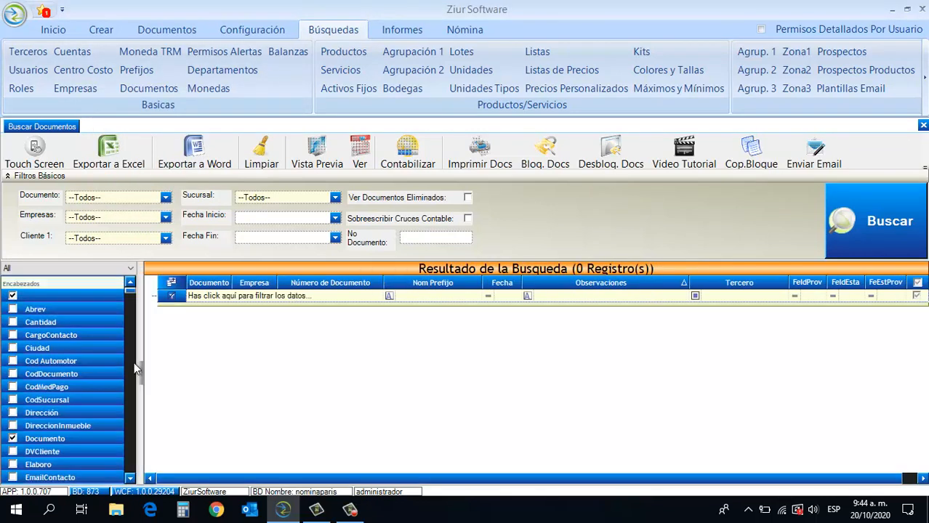
click(139, 370)
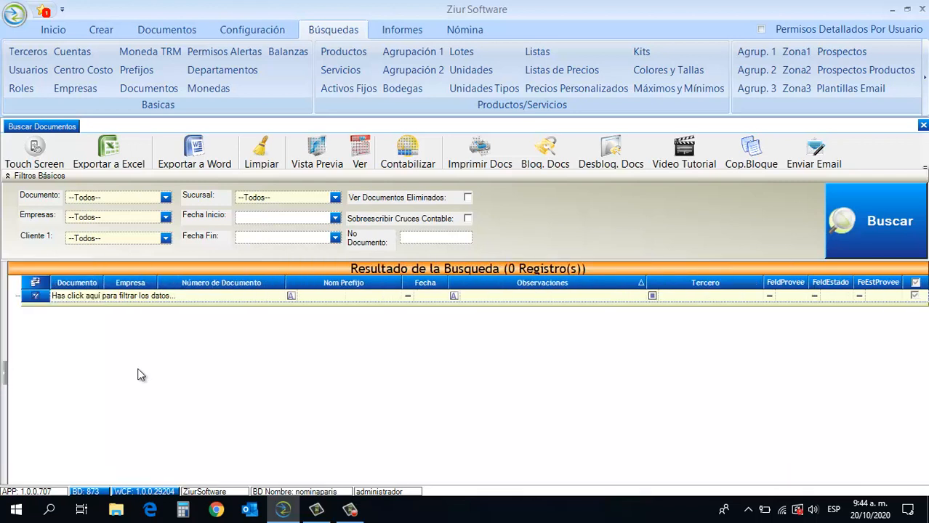
Step: Examine the results grid's filter fields for Documento, Empresa, Número de Documento, Nom Prefijo and Observaciones
click(72, 296)
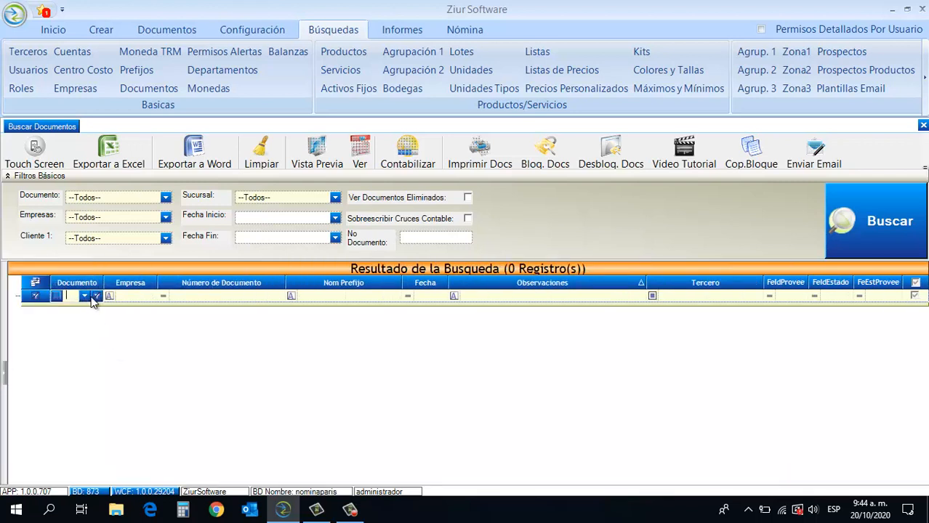
click(124, 296)
click(207, 297)
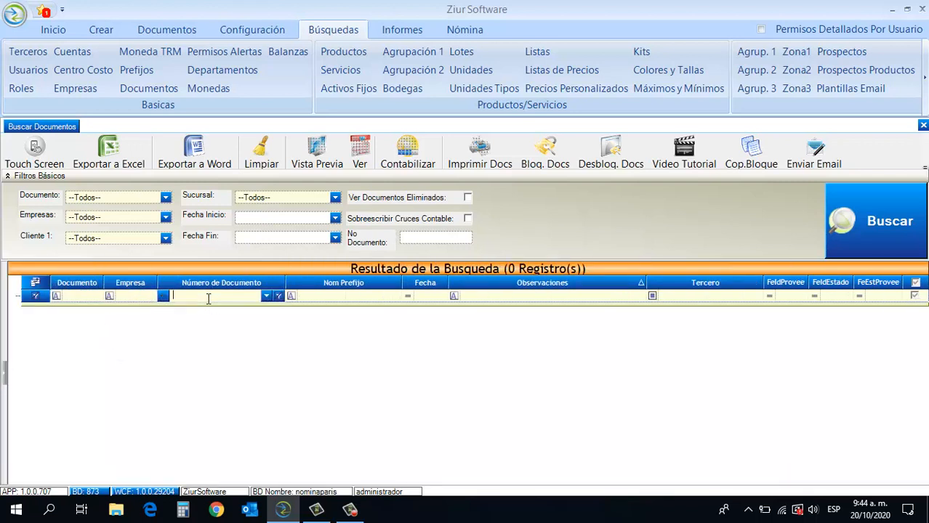
click(336, 299)
click(478, 299)
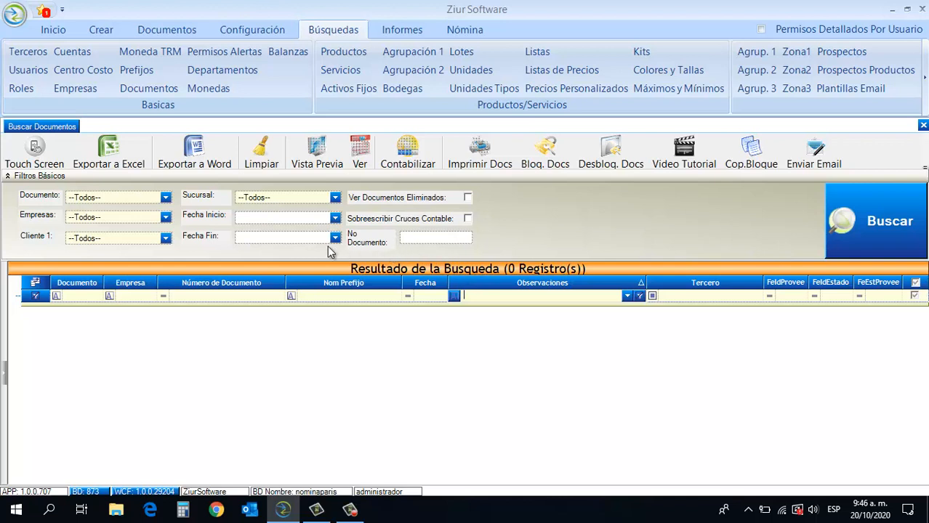
Step: Set the Fecha Inicio filter to 01/09/2020 and run the document search
click(335, 219)
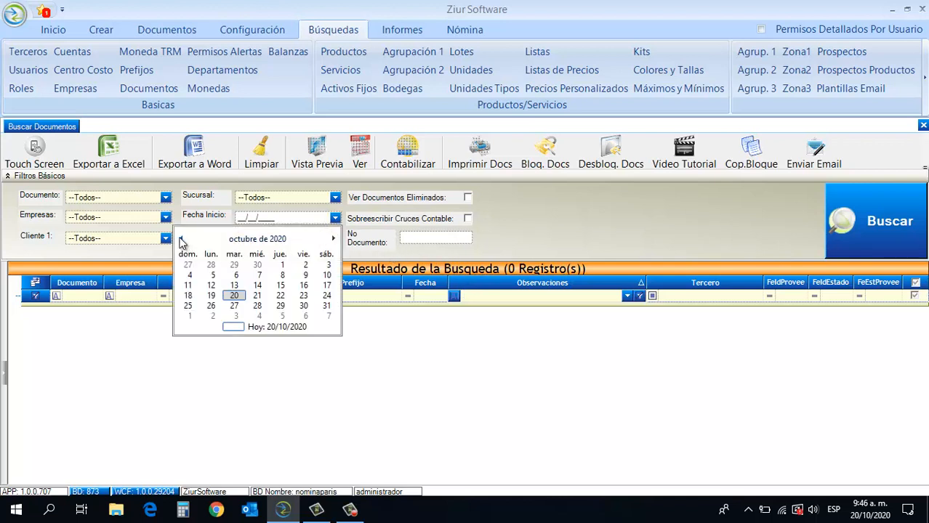
click(180, 238)
click(234, 265)
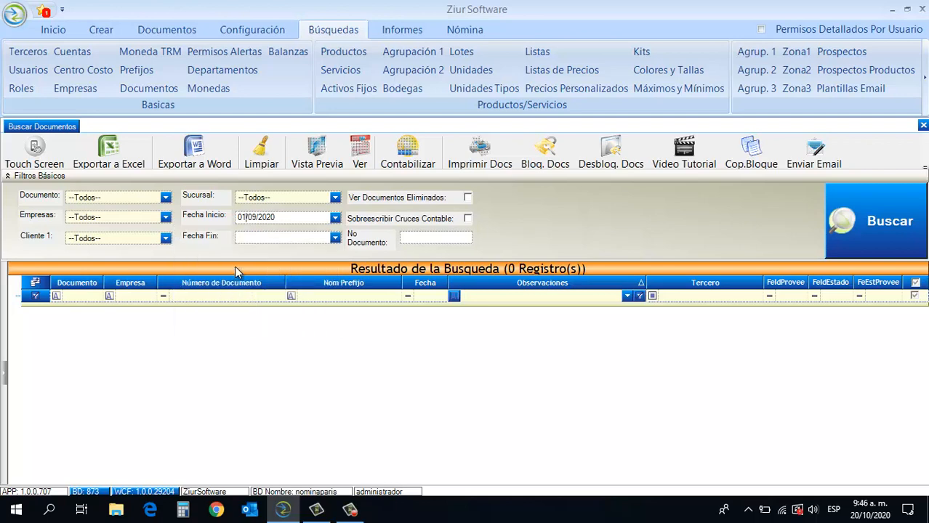
click(847, 222)
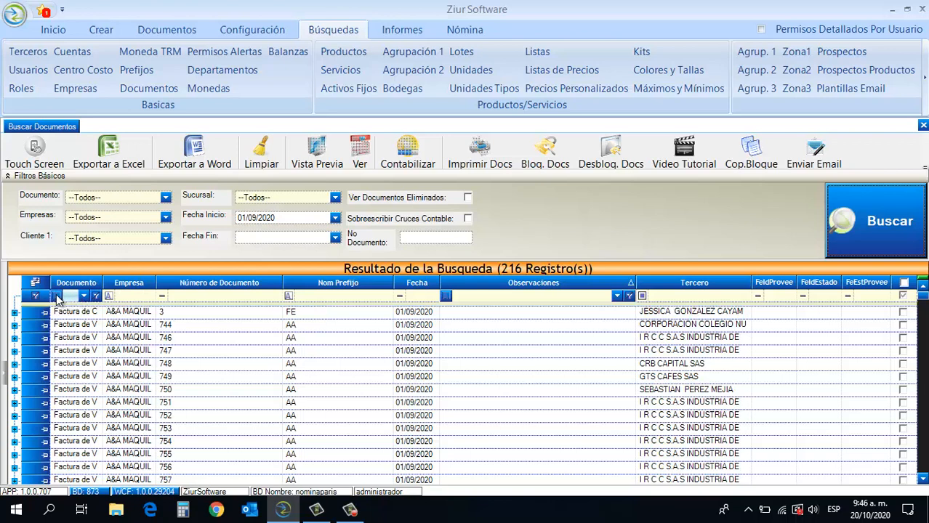
Step: Filter the Documento column by Comprobante de Egreso and clear that column's filter
click(85, 297)
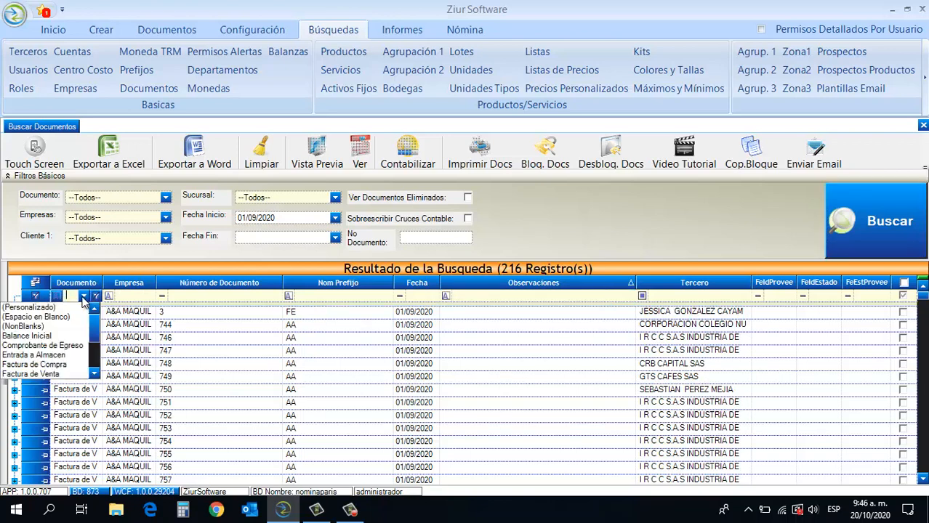
click(75, 347)
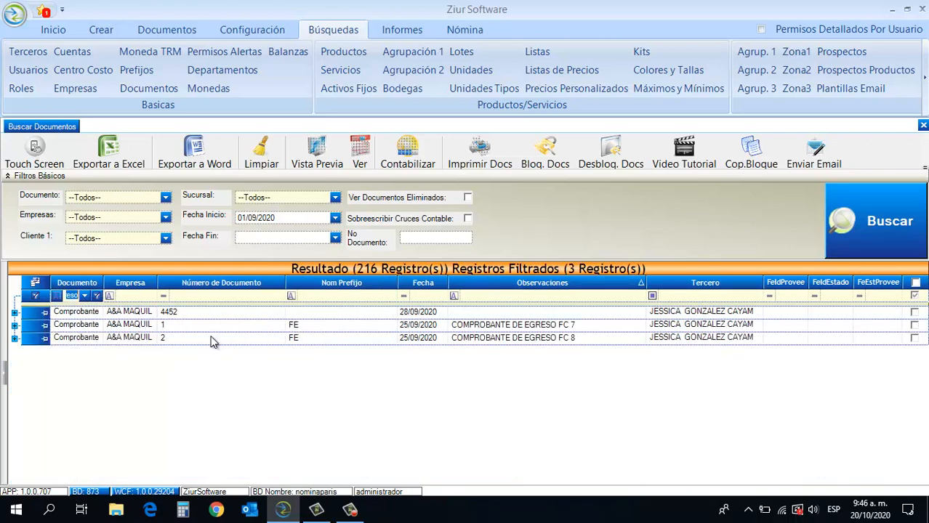
click(97, 296)
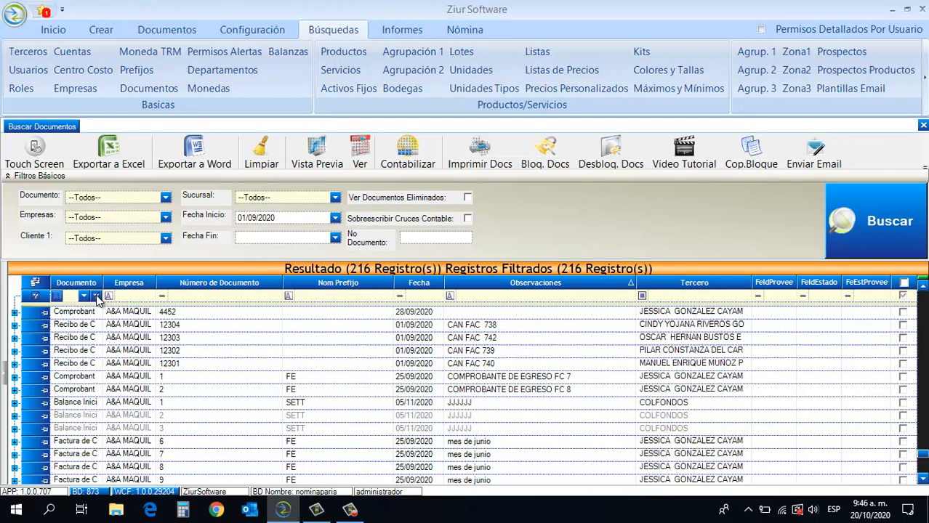
Step: Filter the Documento column with the Contiene operator and the text Comprob, and clear all grid filters
click(58, 297)
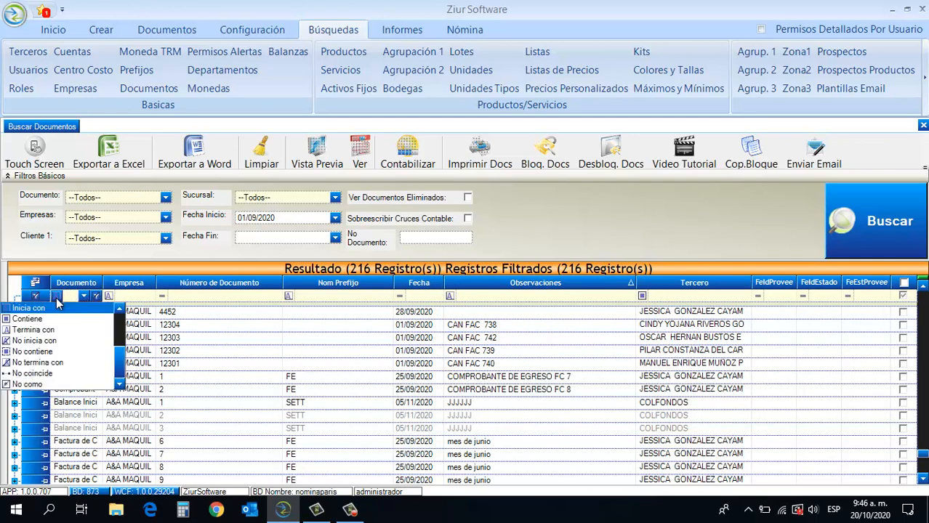
click(57, 322)
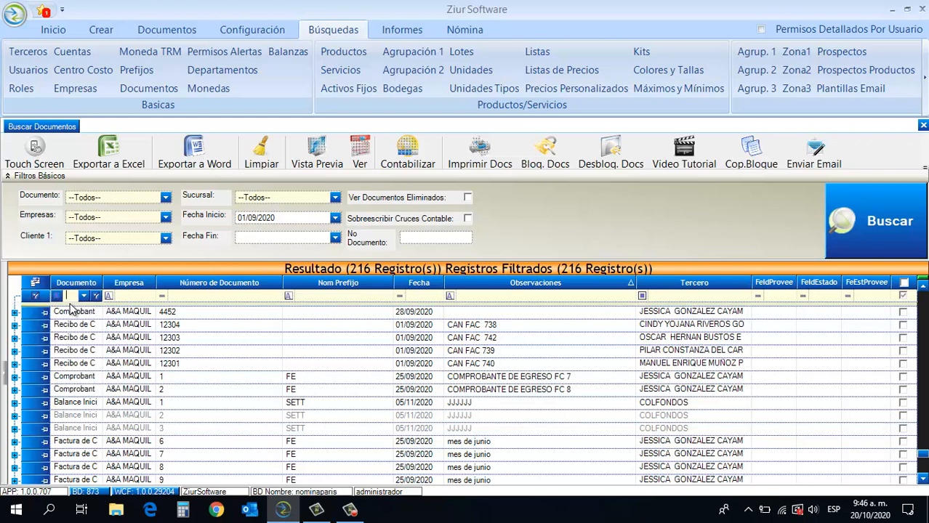
text(c)
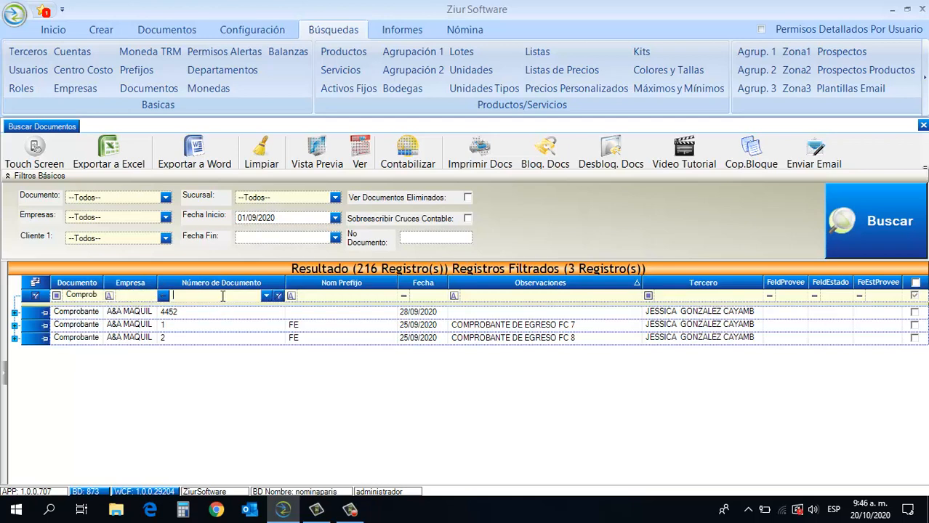
click(359, 296)
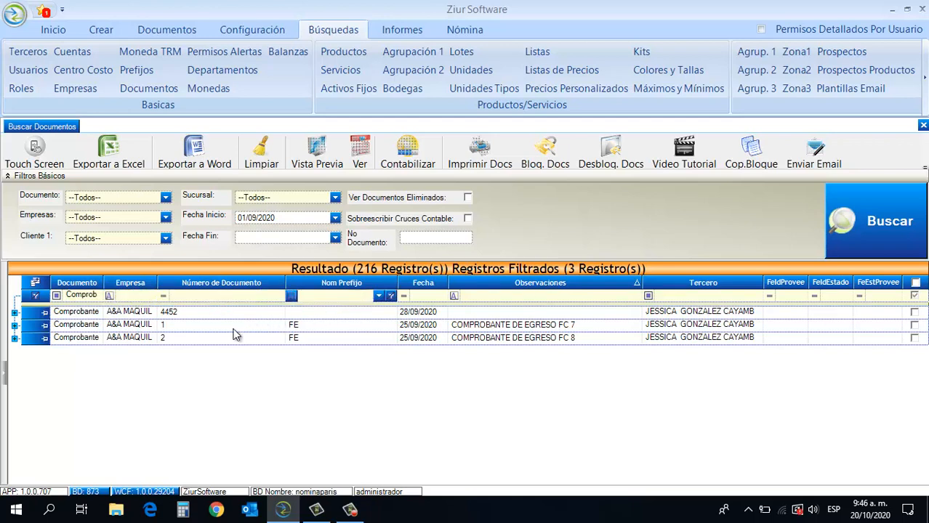
click(36, 298)
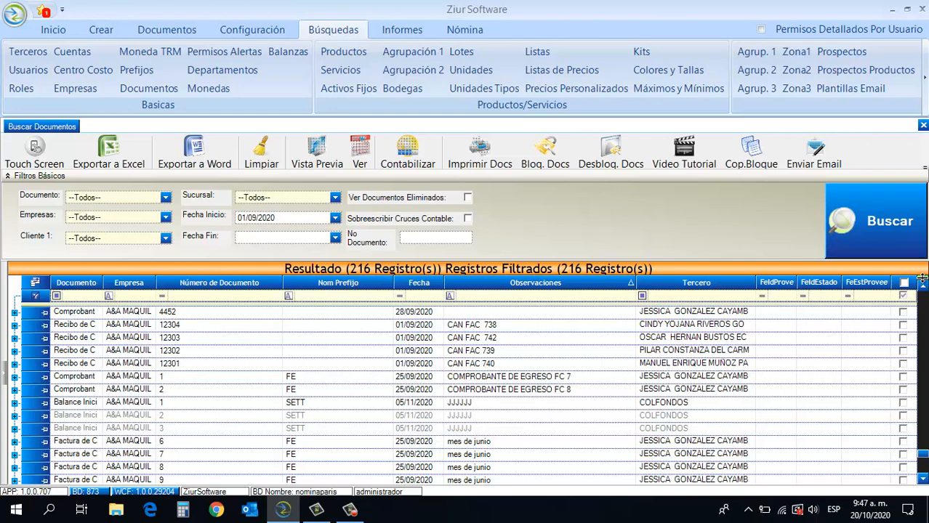
Step: Split the results grid into three stacked panes and merge them back into a single one
drag(922, 278, 921, 427)
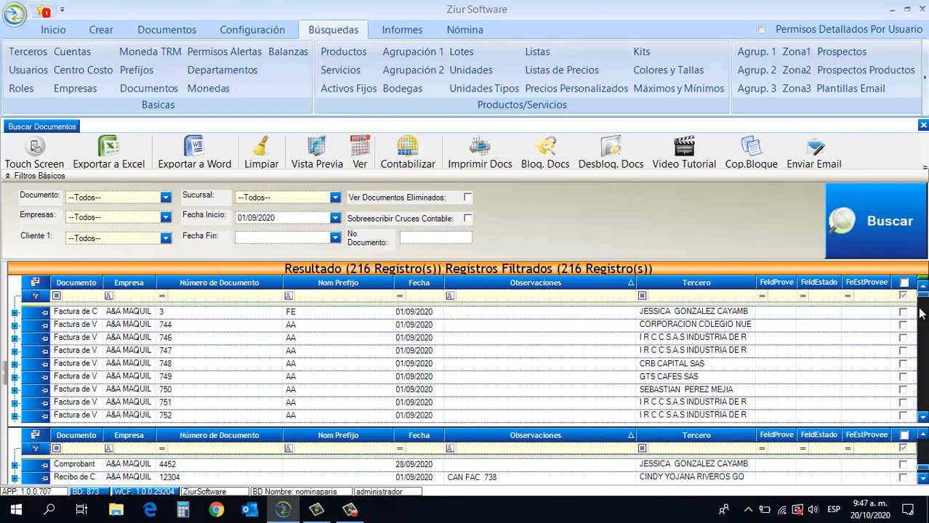
drag(921, 277, 923, 337)
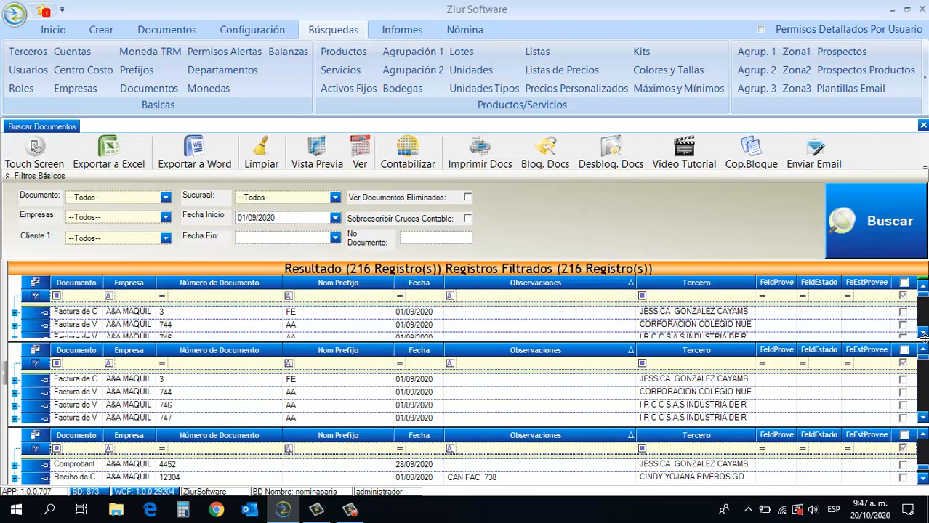
double_click(924, 339)
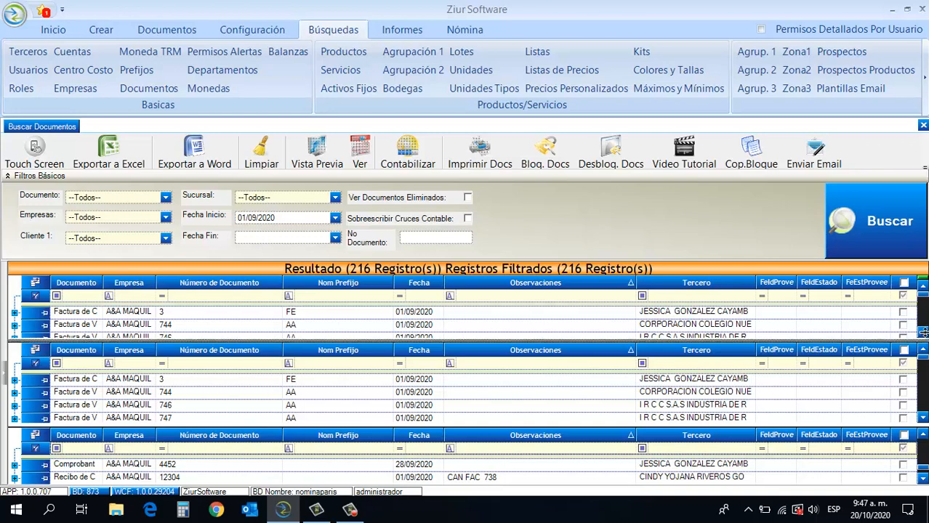
drag(924, 430, 897, 287)
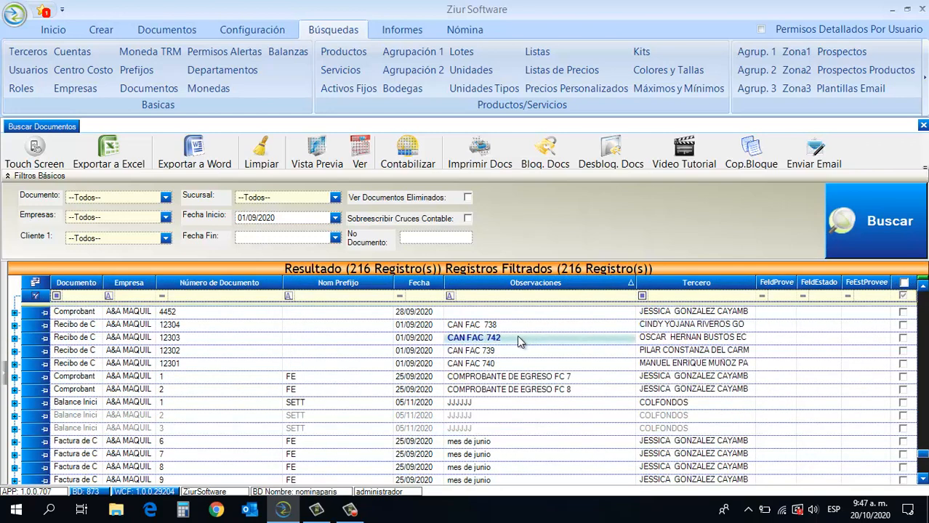
Step: Show the grid's grouping area and group the search results by Documento
right_click(358, 299)
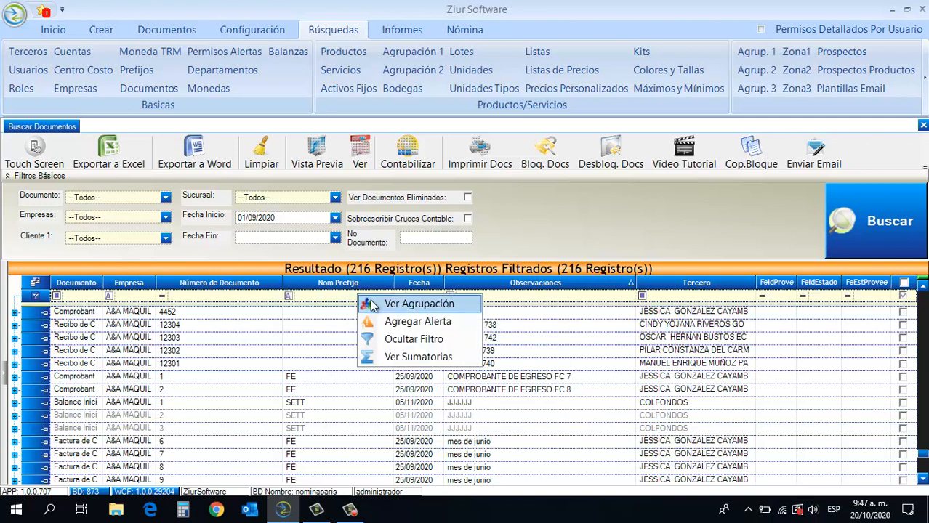
click(370, 303)
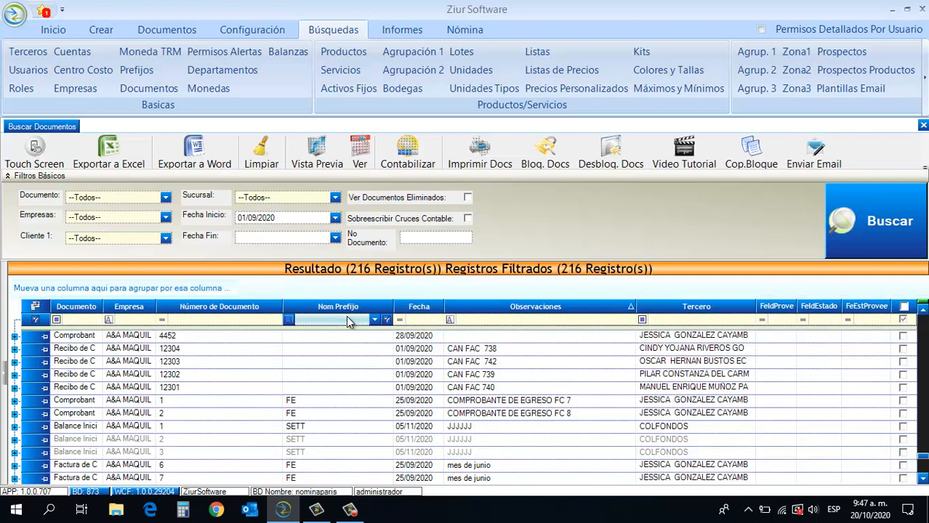
mouse_move(76, 308)
mouse_down()
mouse_move(69, 285)
mouse_move(78, 299)
mouse_up()
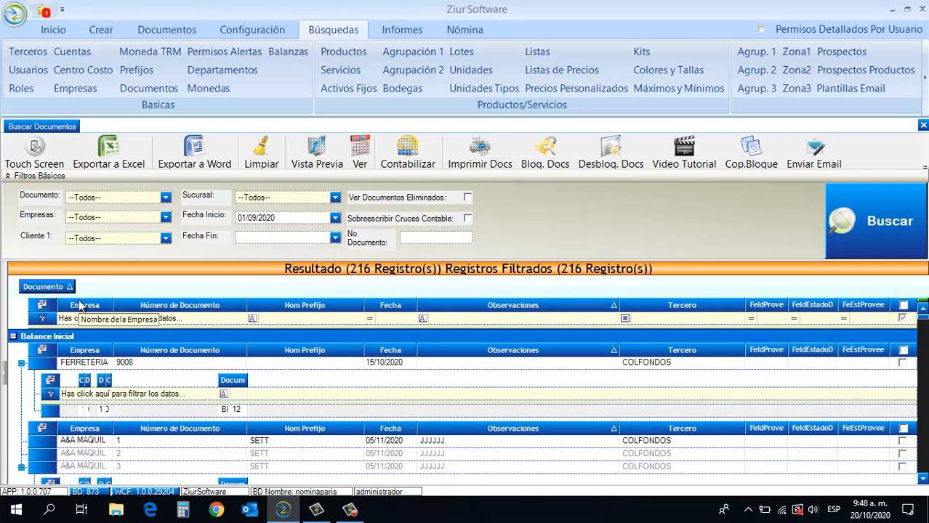
Step: Remove the Documento grouping from the results and hide the grid's filter row
drag(50, 288, 61, 309)
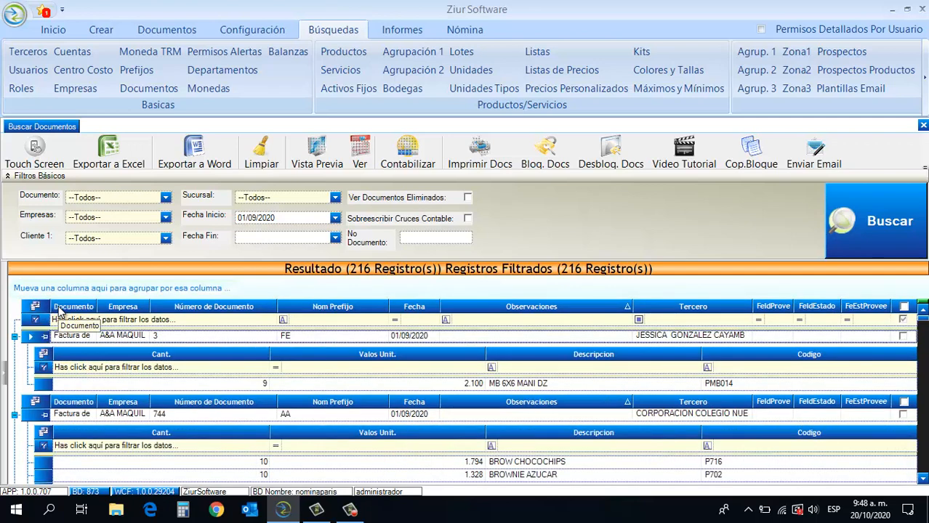
right_click(61, 311)
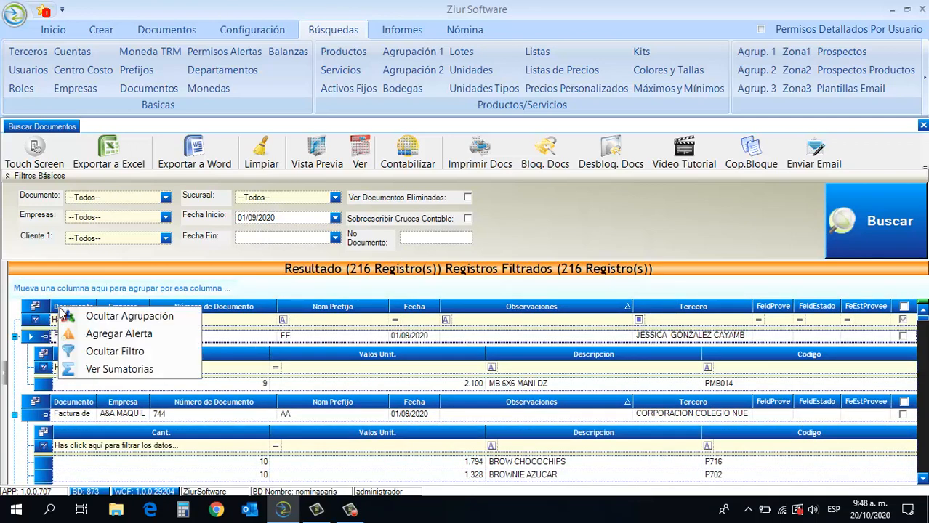
click(112, 353)
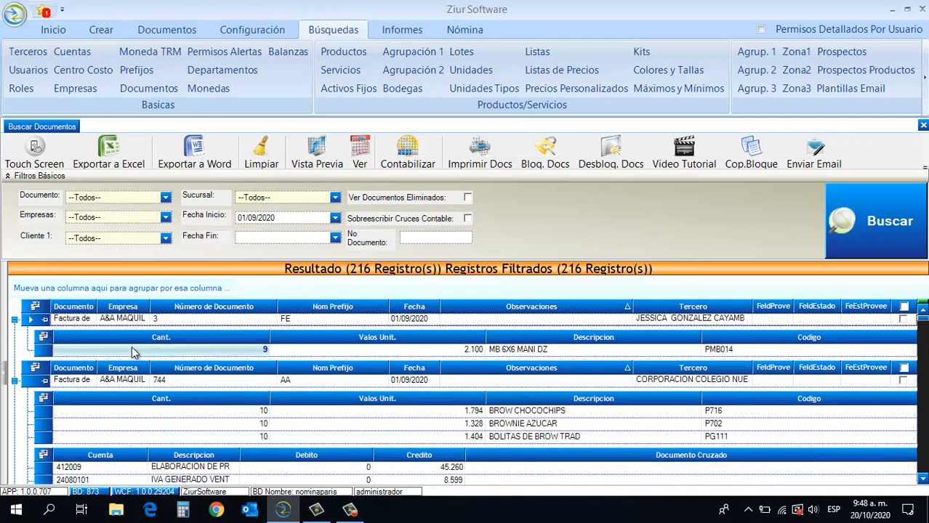
Step: Enable summaries in the results grid, apply a Maximum summary to the FeIdEstado column and view the grand summaries
right_click(236, 313)
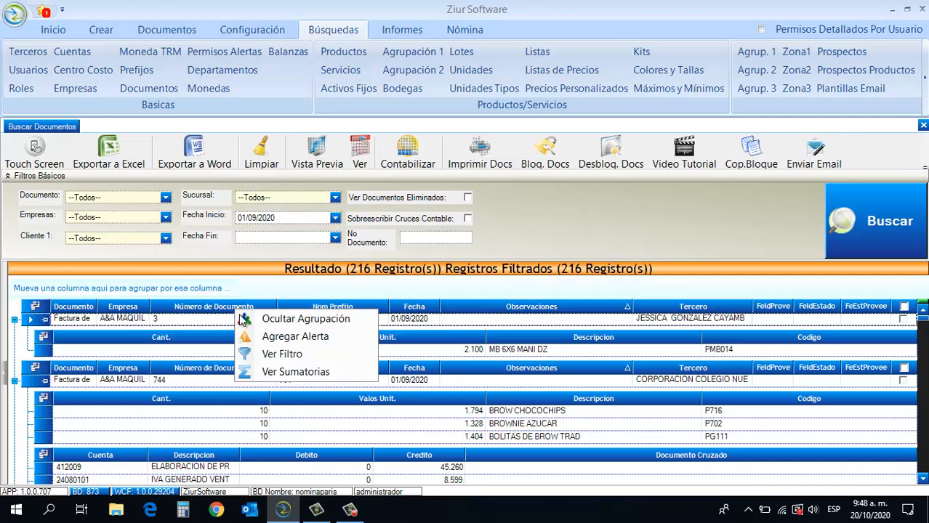
click(280, 372)
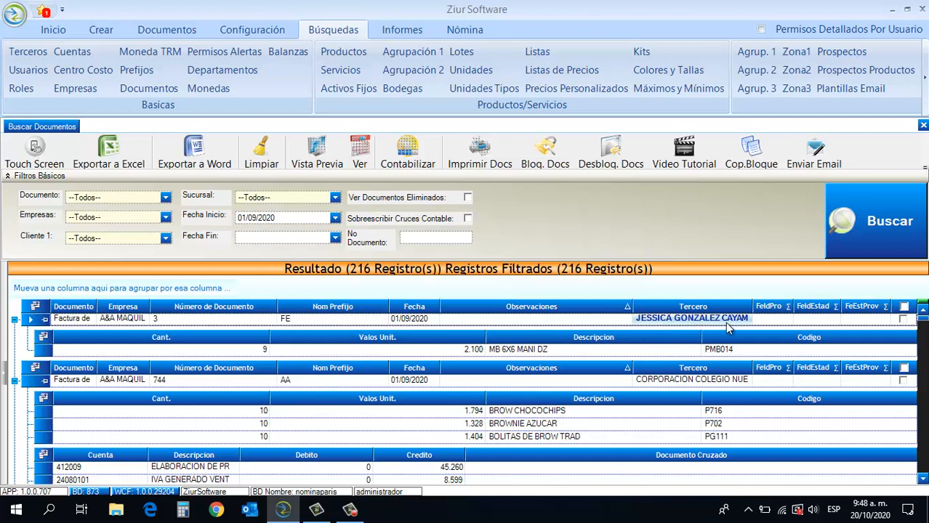
click(836, 308)
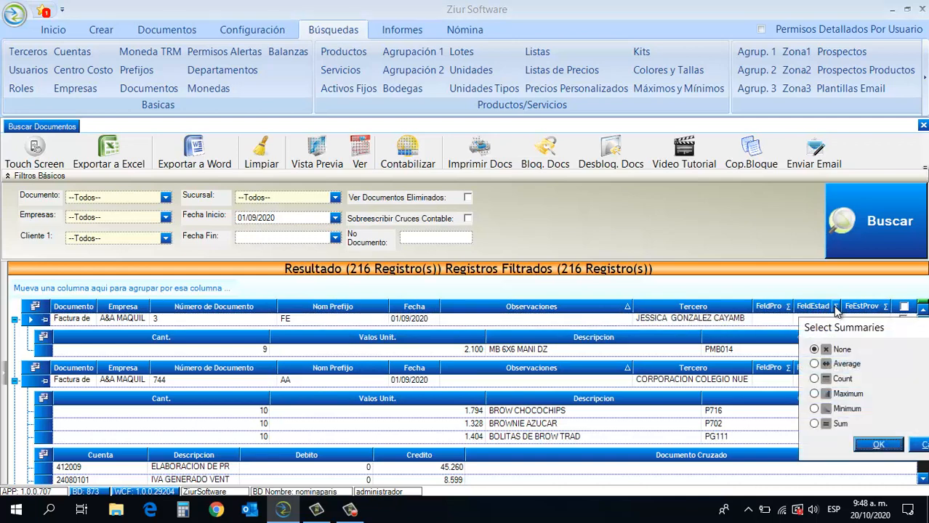
click(813, 393)
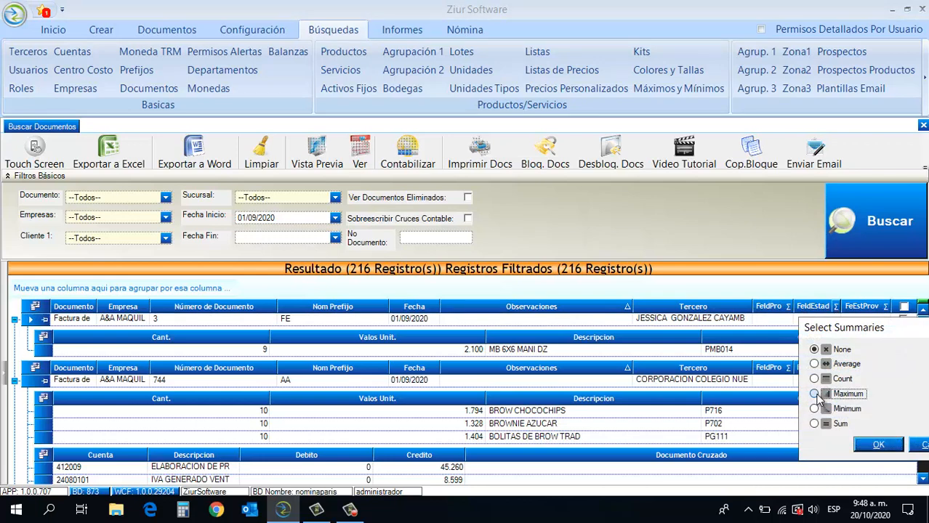
click(877, 446)
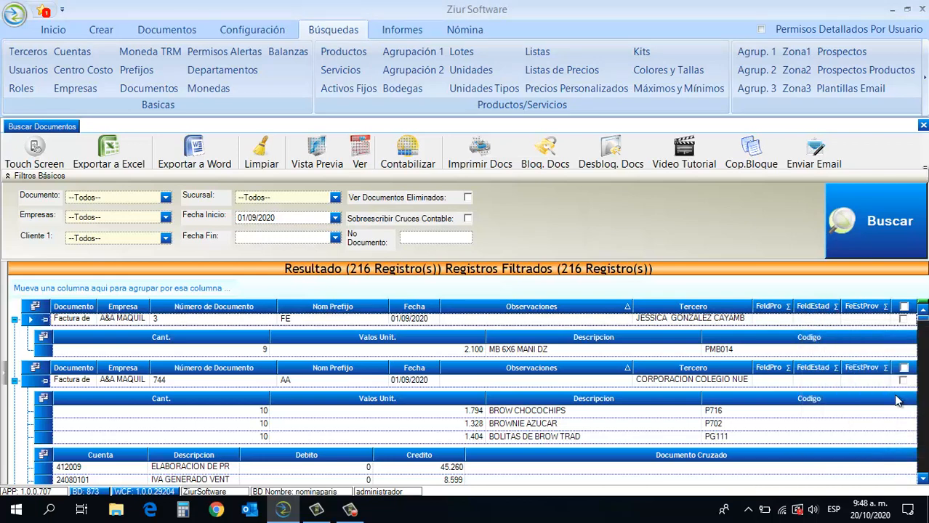
drag(923, 319, 923, 474)
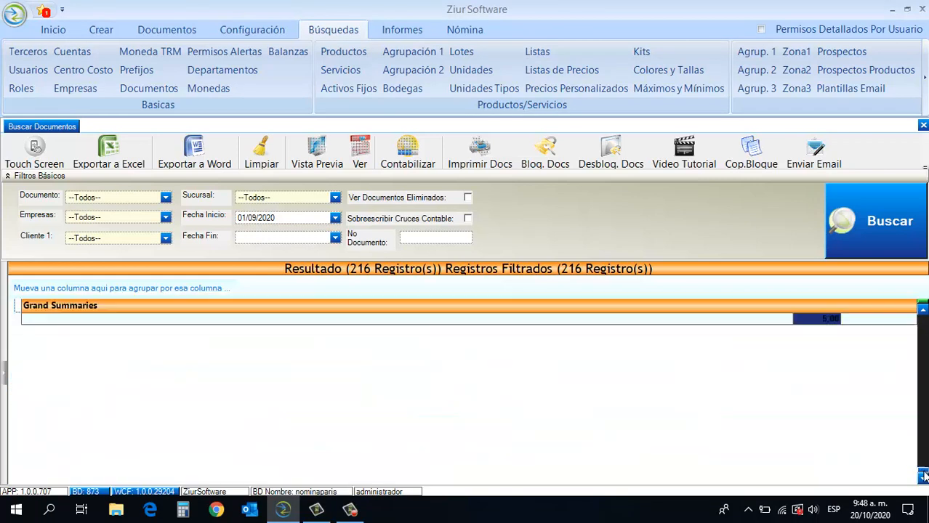
click(922, 310)
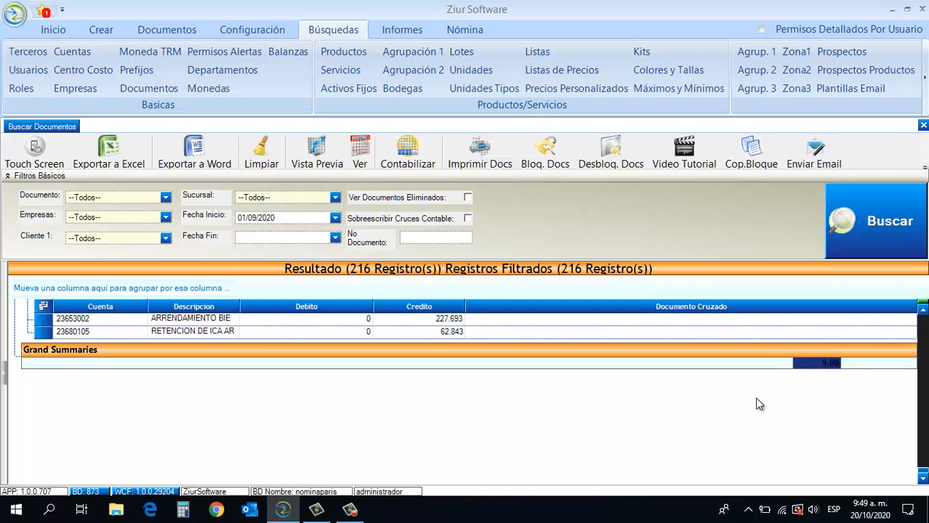
drag(925, 471, 922, 457)
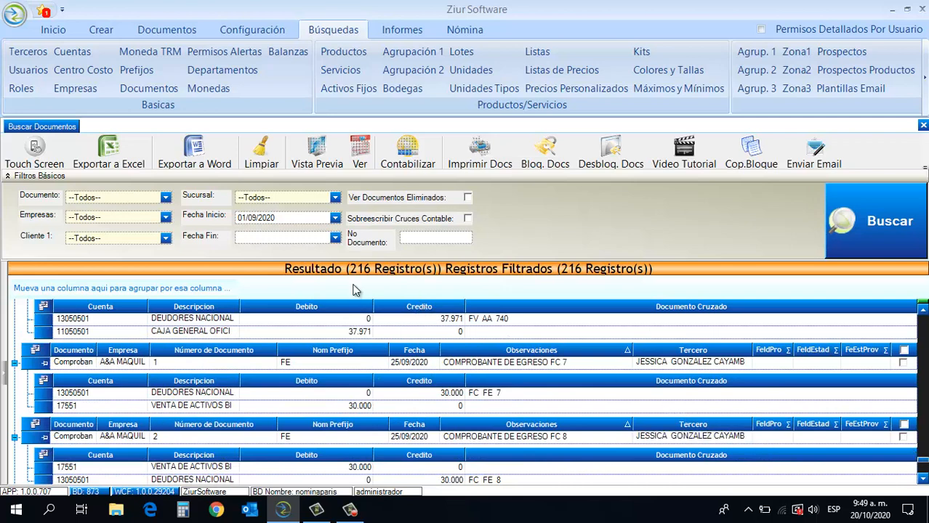
Step: Switch the touch screen layout on and back off
click(45, 158)
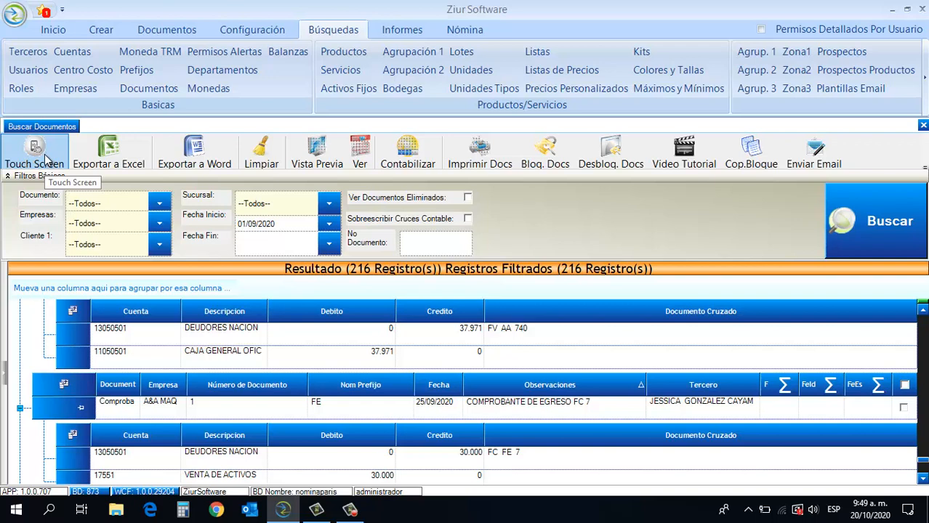
click(45, 159)
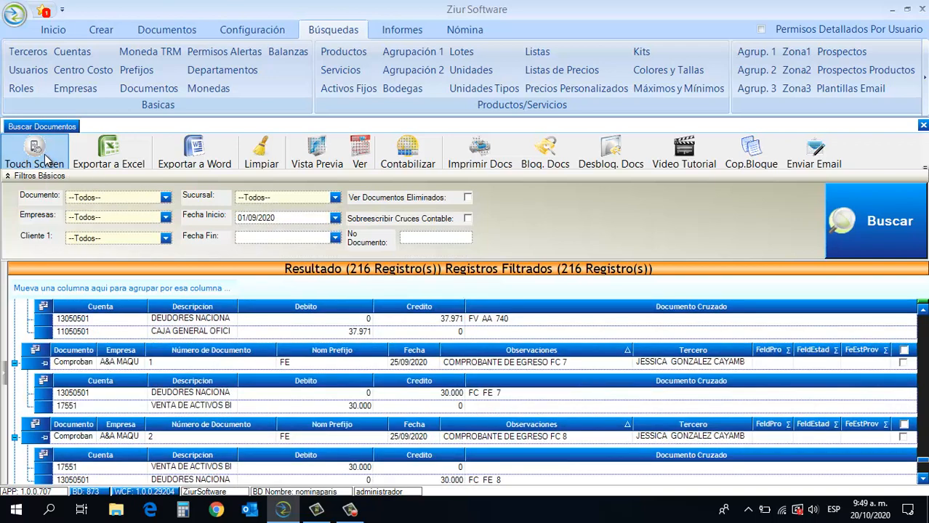
Step: Export the search results to Excel and to Word, closing each exported file after viewing it
click(99, 164)
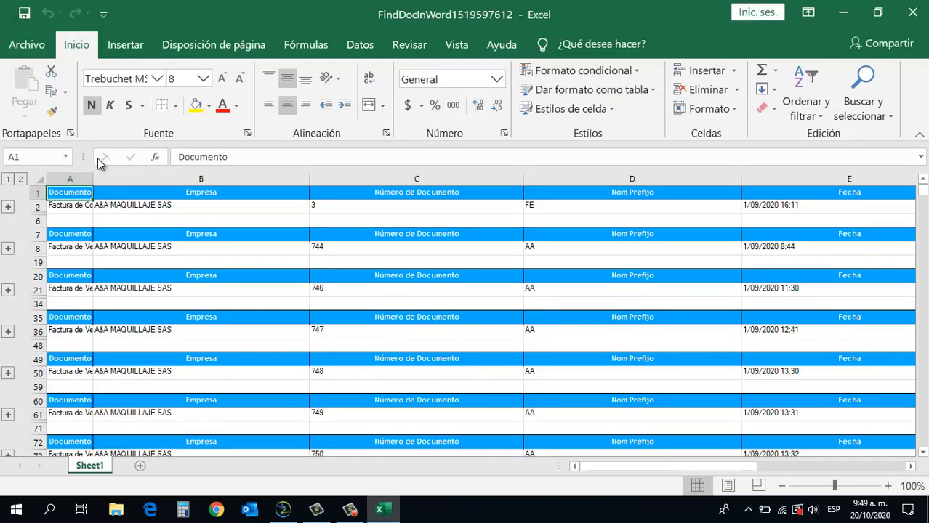
key(alt+F4)
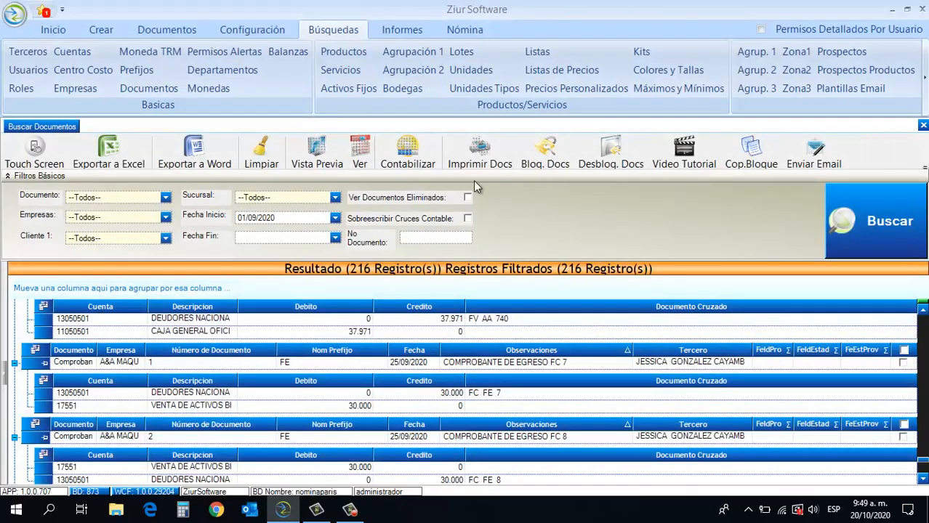
click(192, 159)
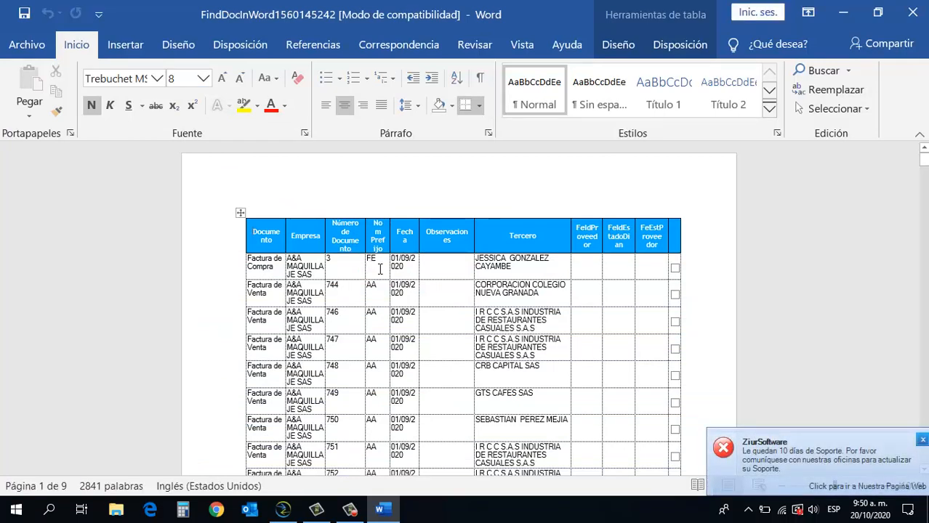
click(913, 12)
Step: Set the Documento filter to Balance Inicial and Empresas to FERRETERIA, and clear all basic search filters
click(167, 198)
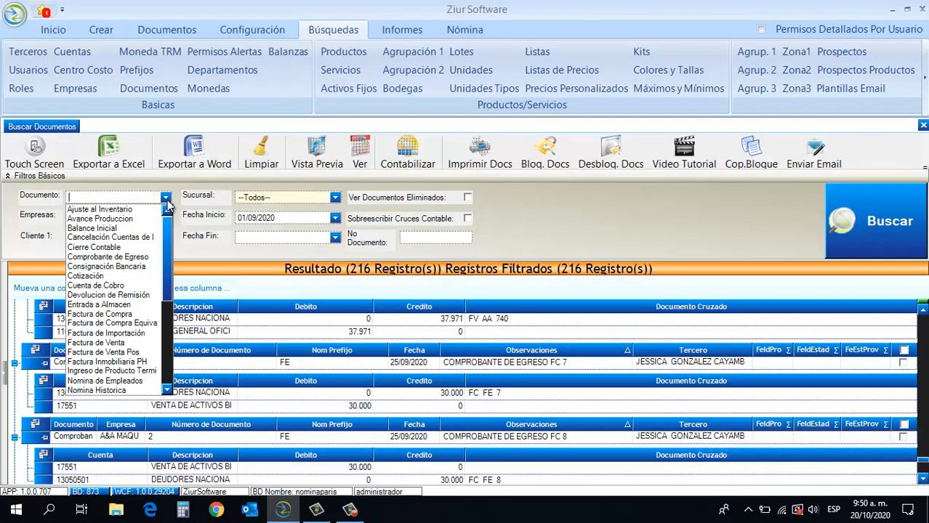
text(INI)
key(Return)
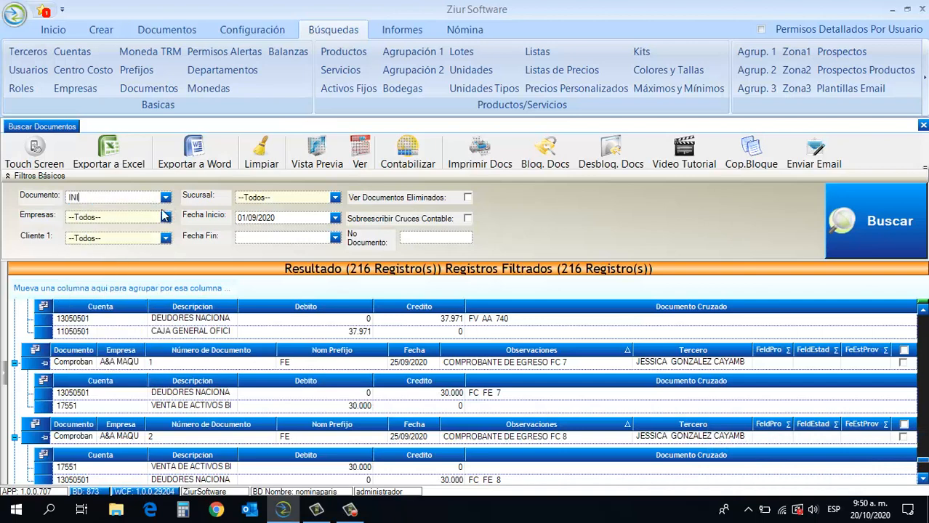
click(167, 220)
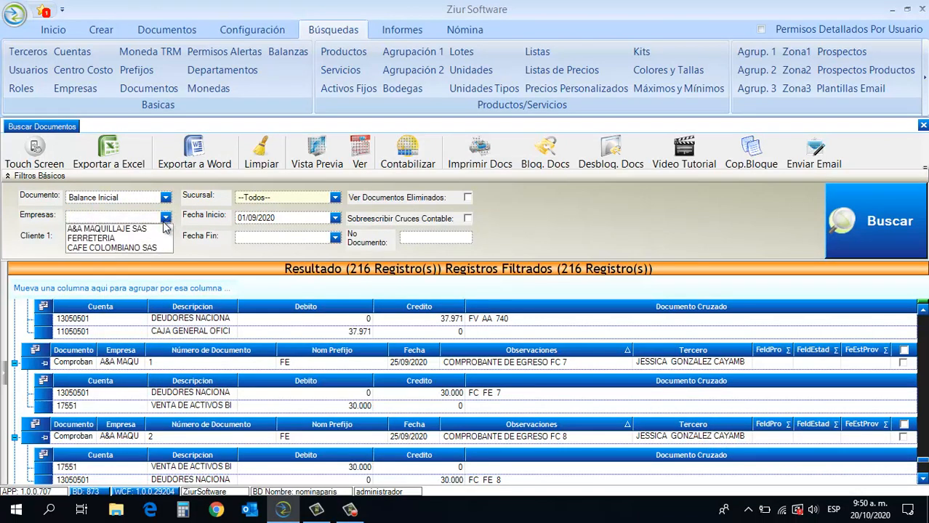
click(161, 238)
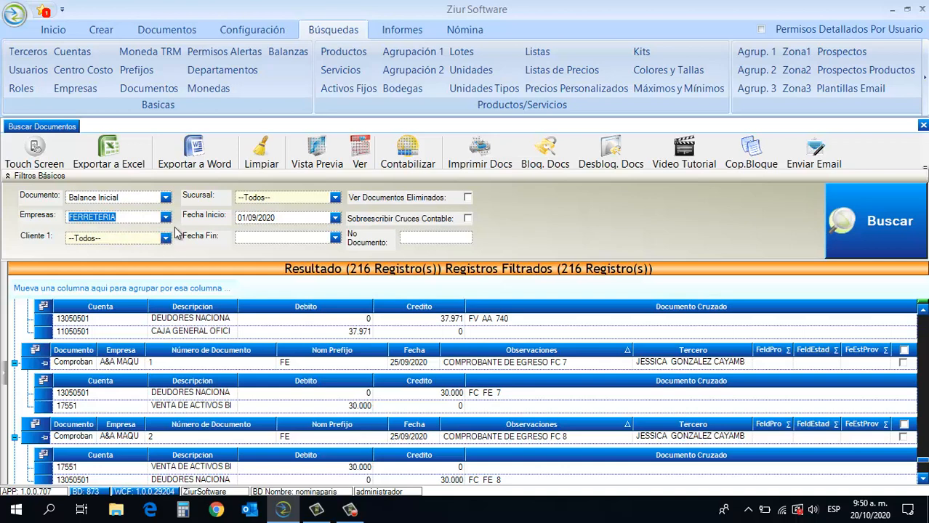
click(258, 164)
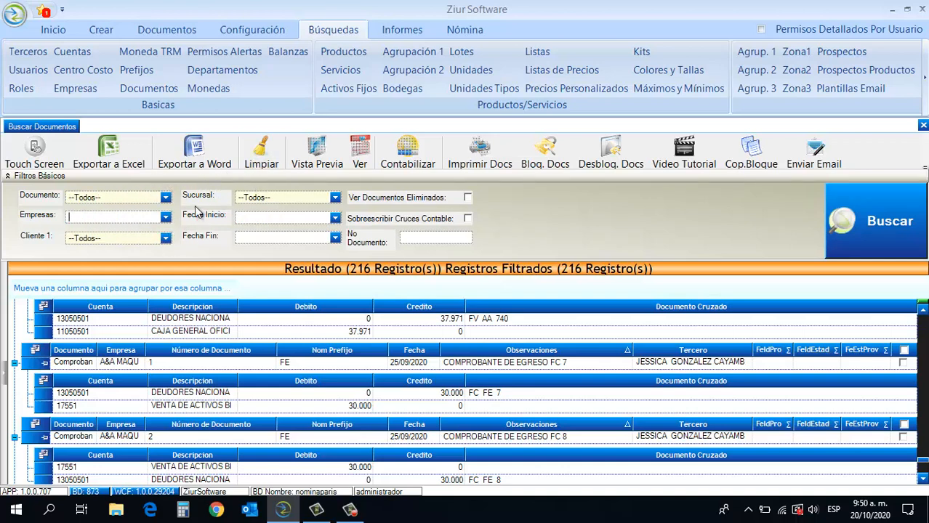
Step: View the search results in a maximized print preview and close the preview
click(310, 166)
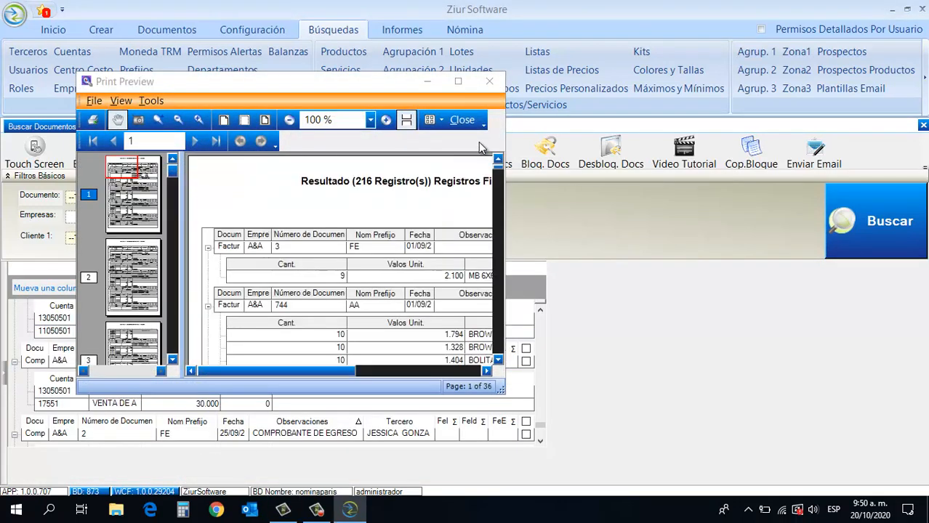
click(457, 81)
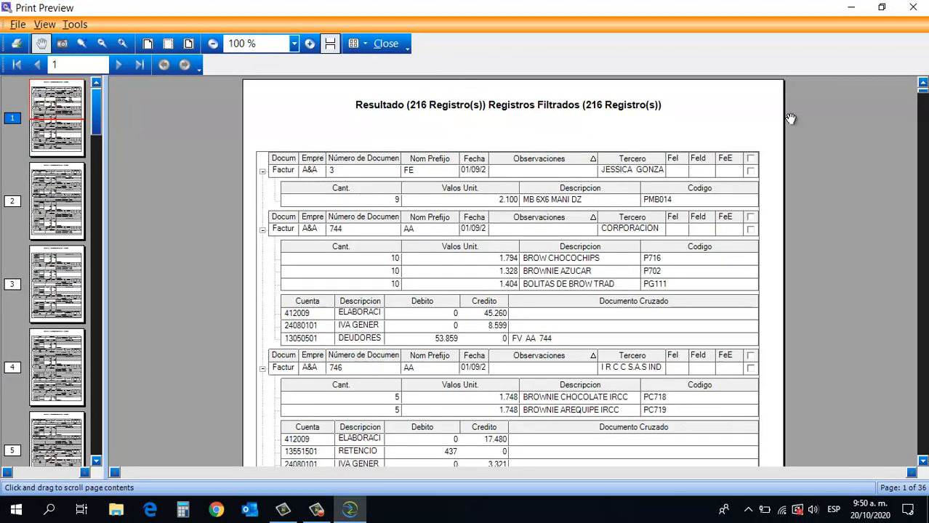
click(912, 8)
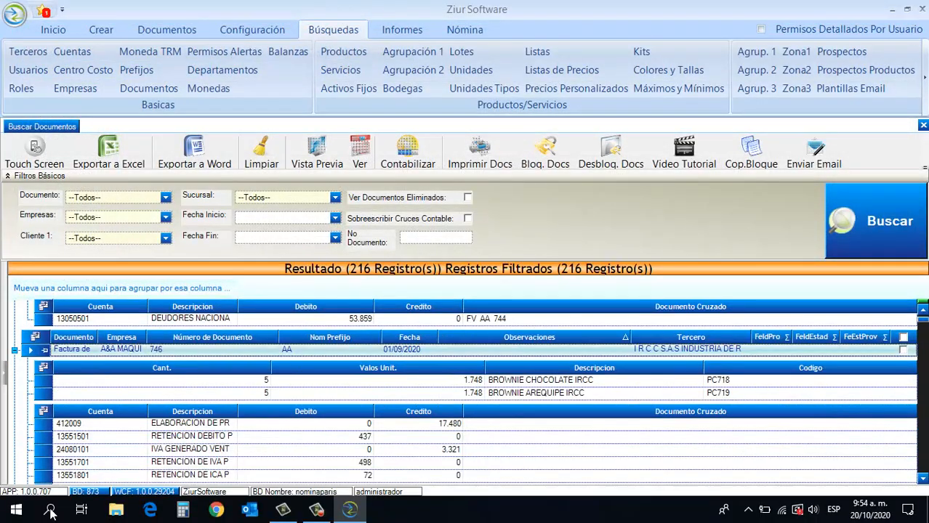
Step: Open the selected sales invoices from the results and browse to the next, previous, last and first record
scroll(465, 392, down, 5)
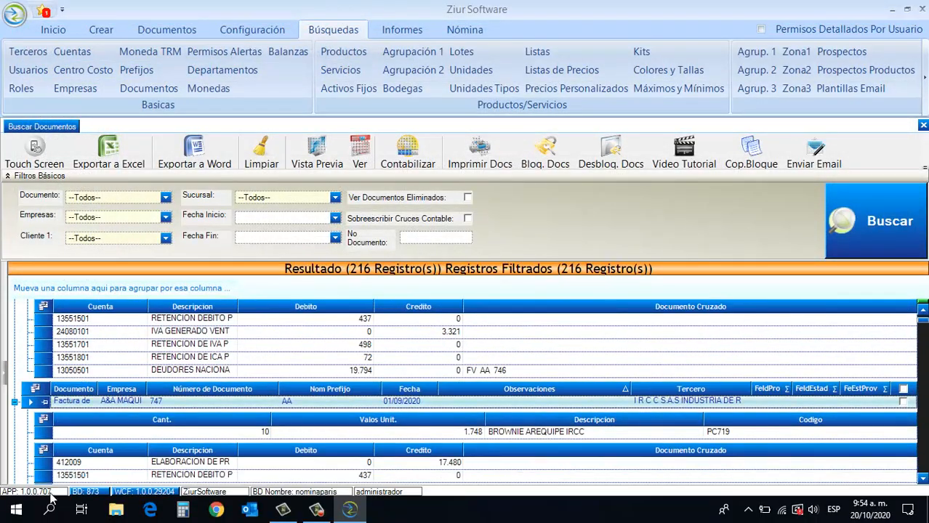
click(359, 153)
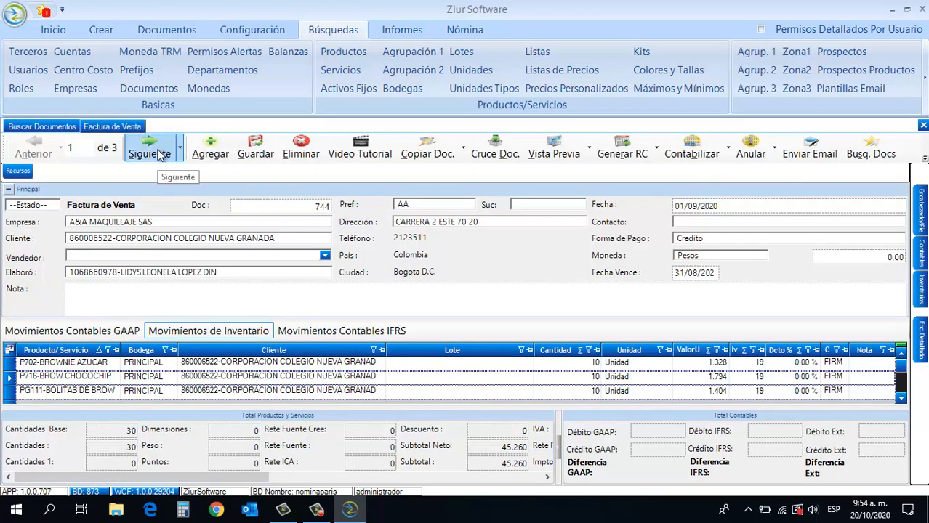
click(149, 148)
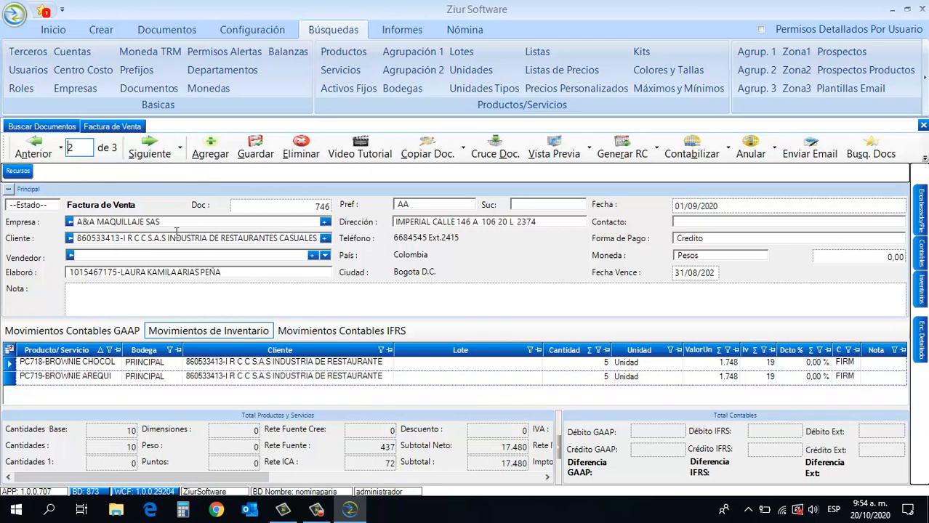
click(33, 150)
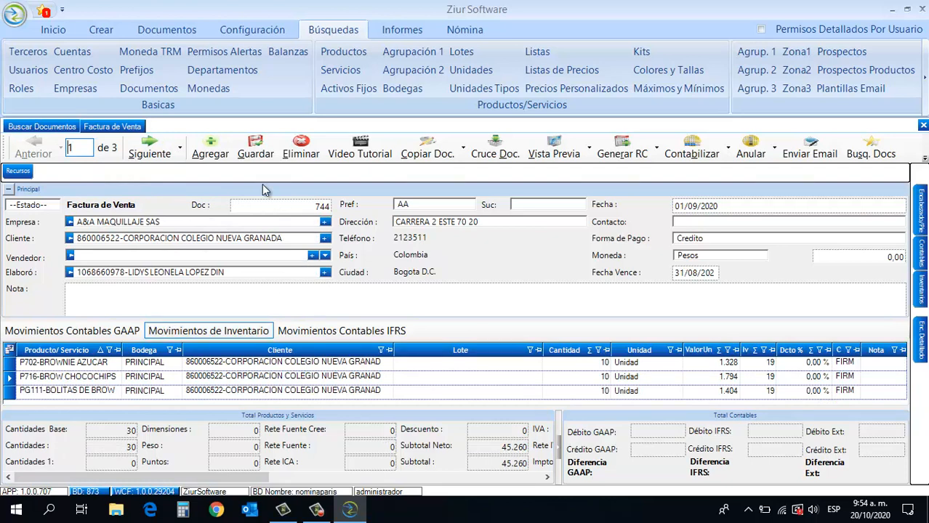
click(180, 151)
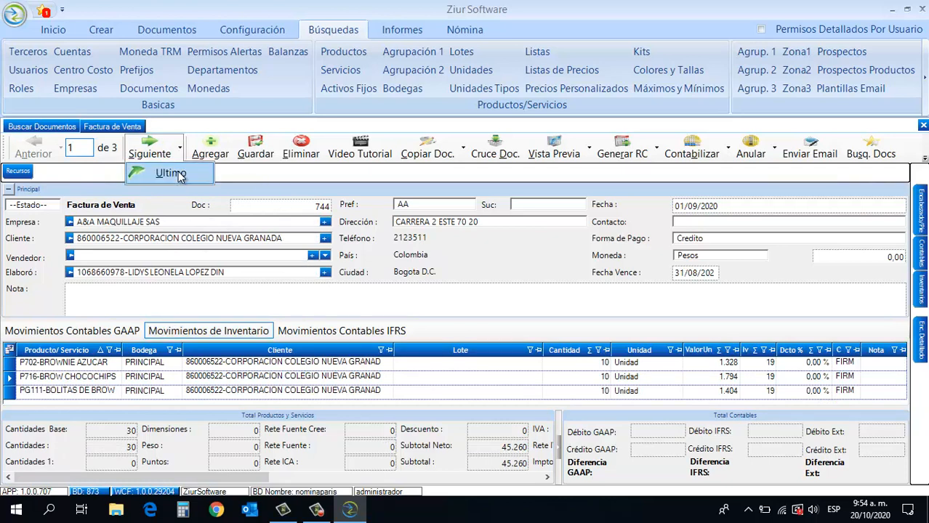
click(180, 175)
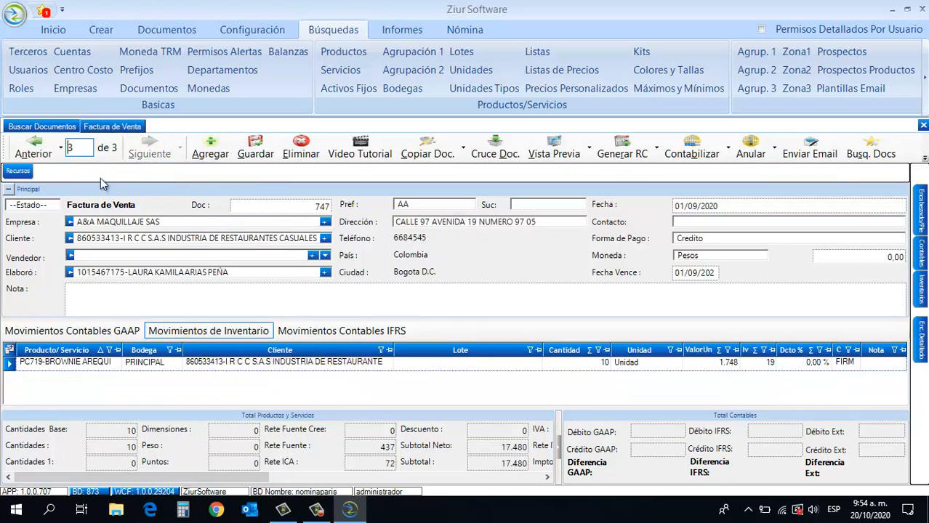
click(60, 148)
click(57, 173)
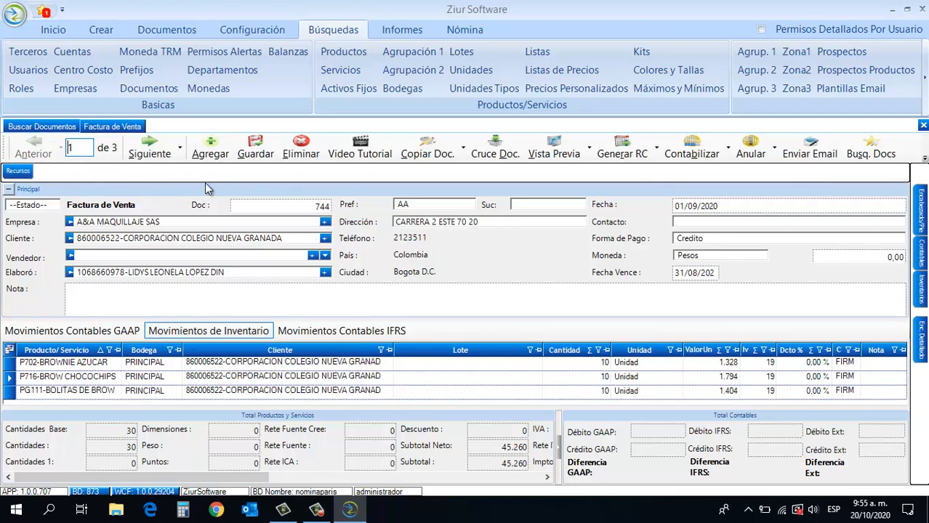
Step: Return to the document search and search for all documents of type Nomina de Empleados
click(43, 127)
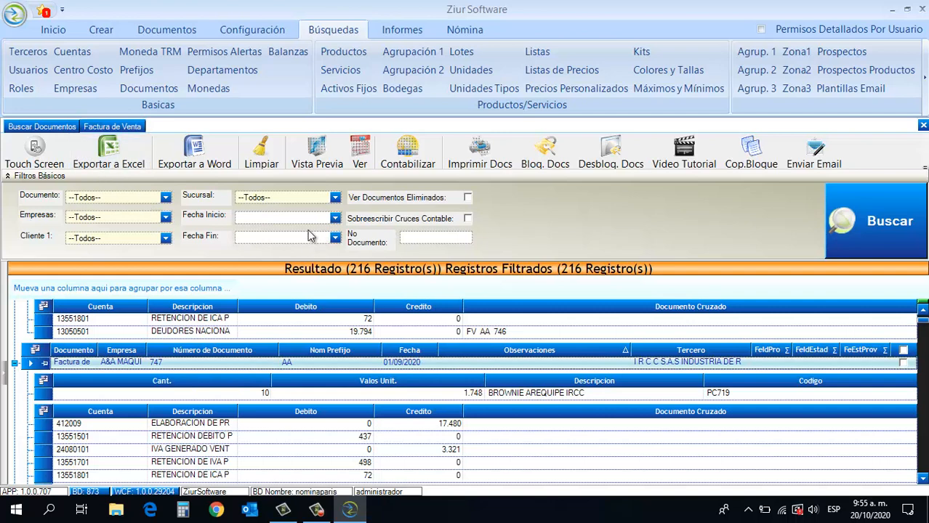
click(165, 197)
click(109, 210)
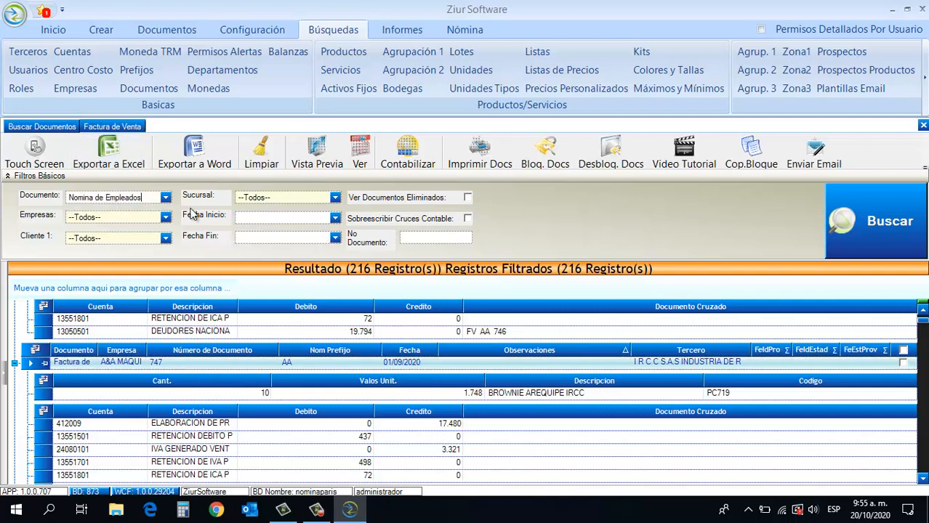
click(843, 240)
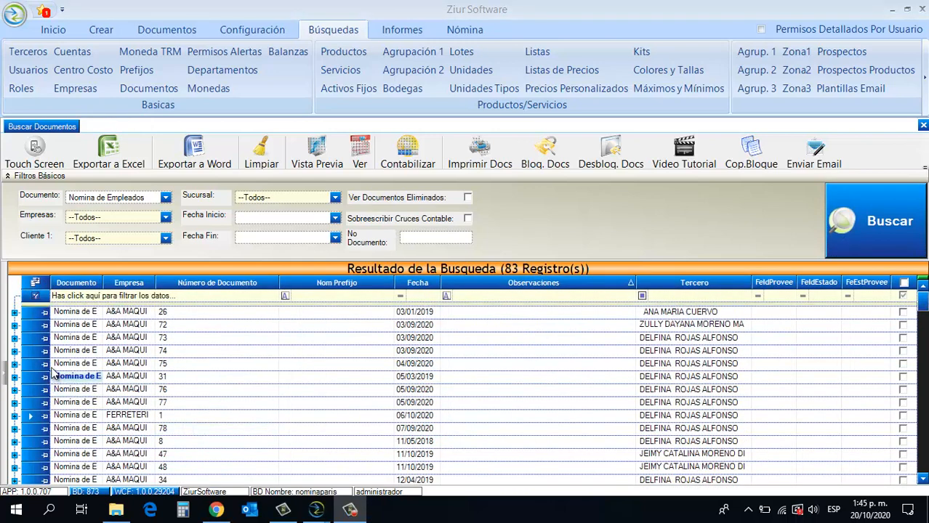
Step: Select the consecutive payroll rows from document 74 through document 76 and post them to accounting
drag(55, 351, 56, 389)
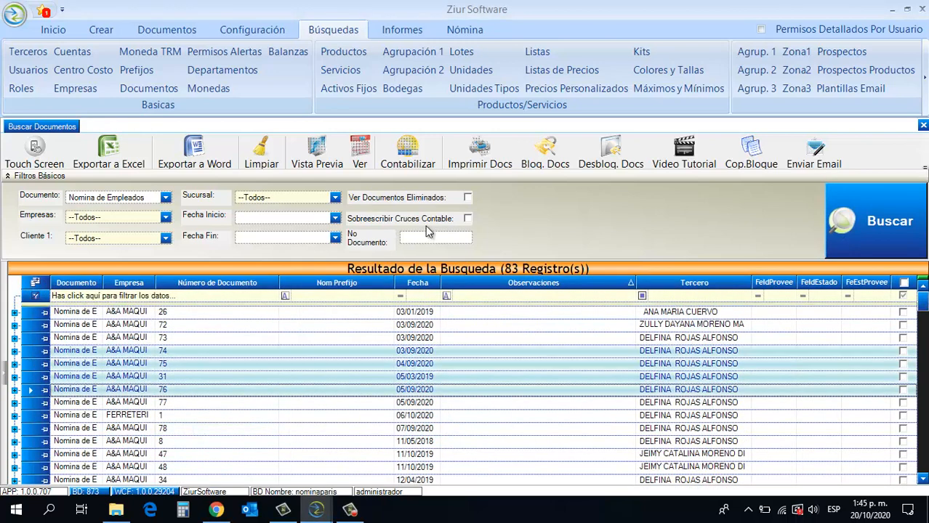
click(413, 166)
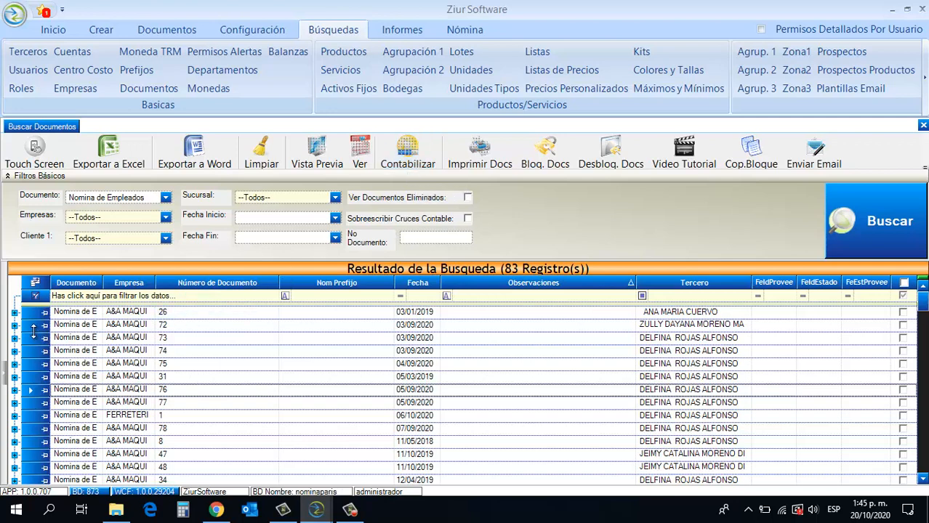
Step: Select payroll documents 72 through 74, start printing them with the Nomina de Empleados Contable Plantilla1 template, and cancel at the printer dialog
drag(35, 328, 40, 354)
click(488, 164)
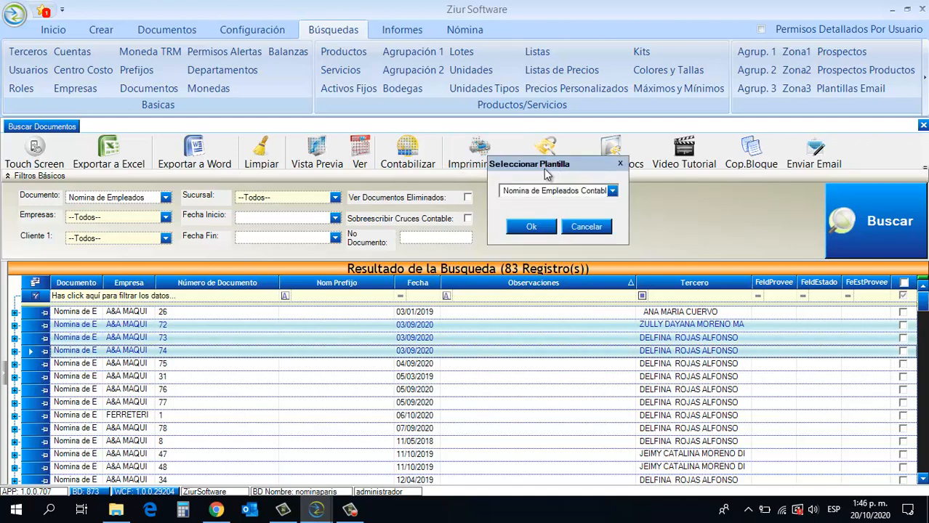
click(612, 192)
click(615, 192)
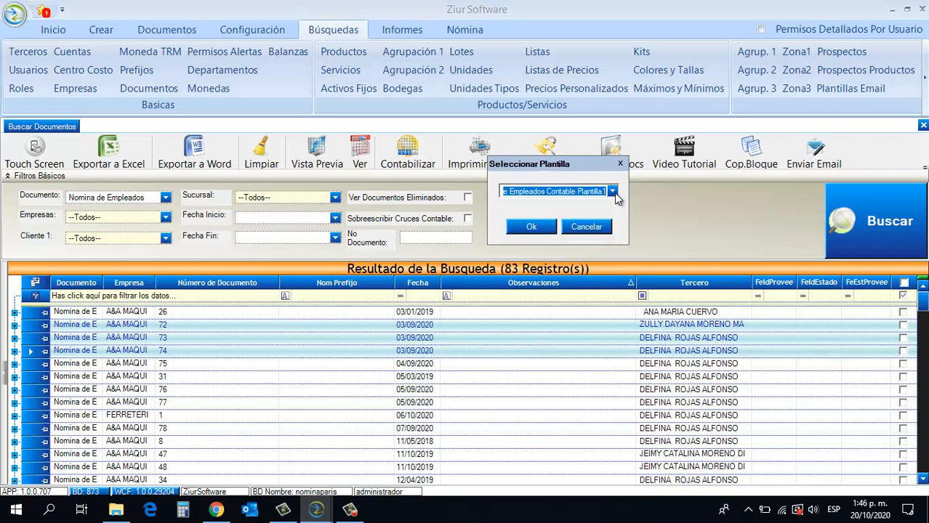
click(531, 227)
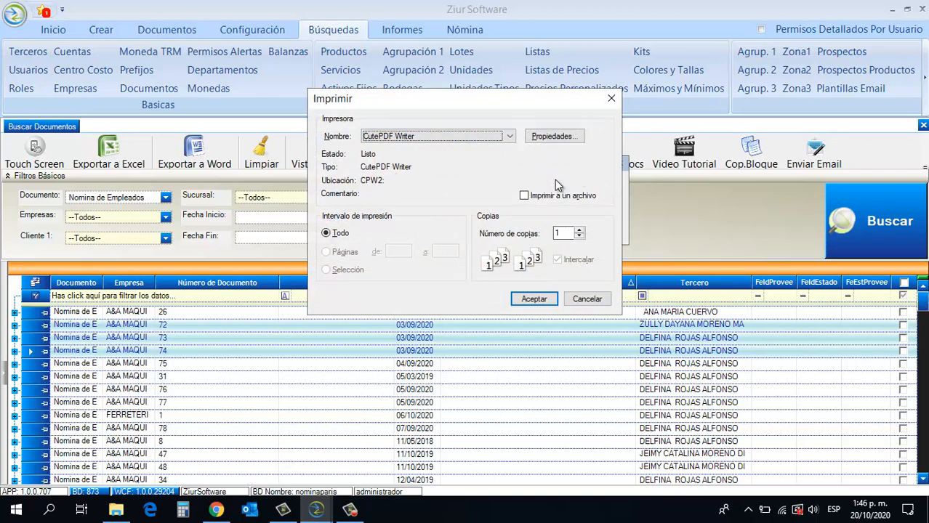
click(610, 98)
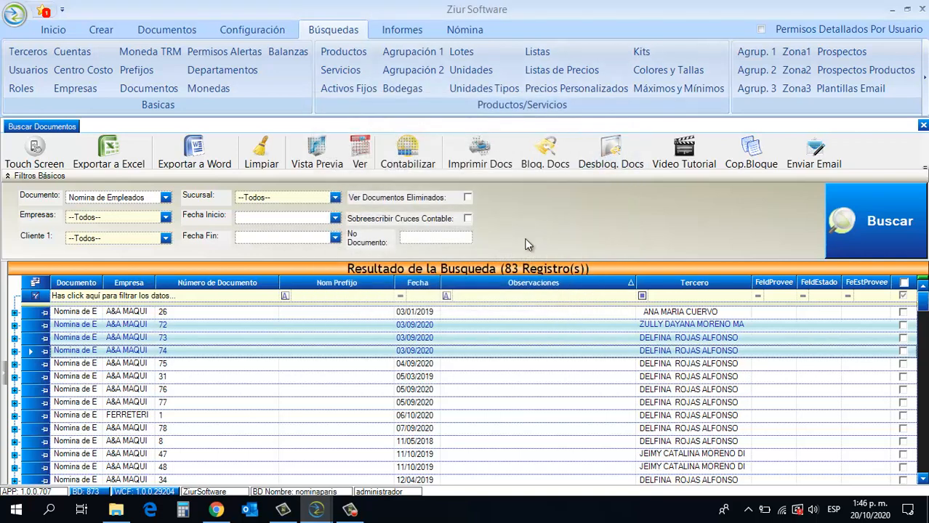
Step: Block payroll document 74, rerun the search, and reselect the blocked document in the results
click(33, 363)
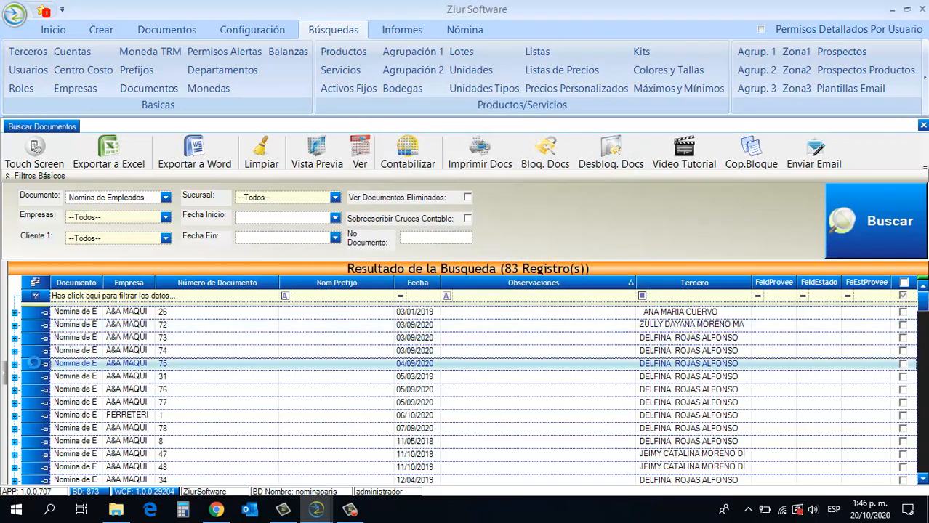
key(Up)
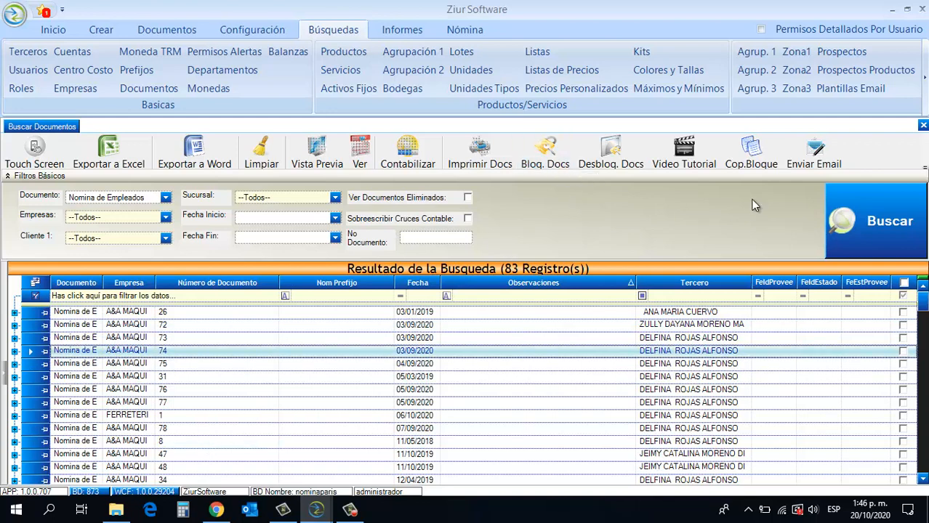
click(865, 218)
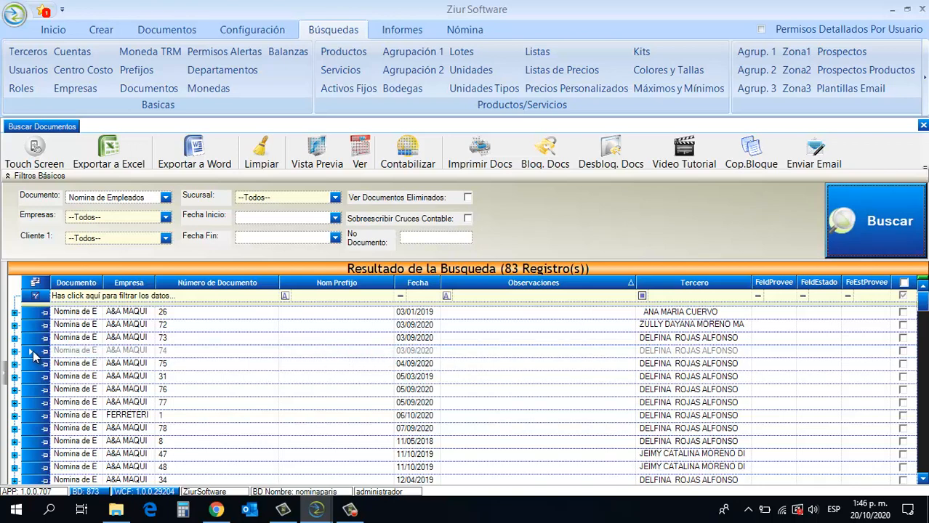
click(37, 352)
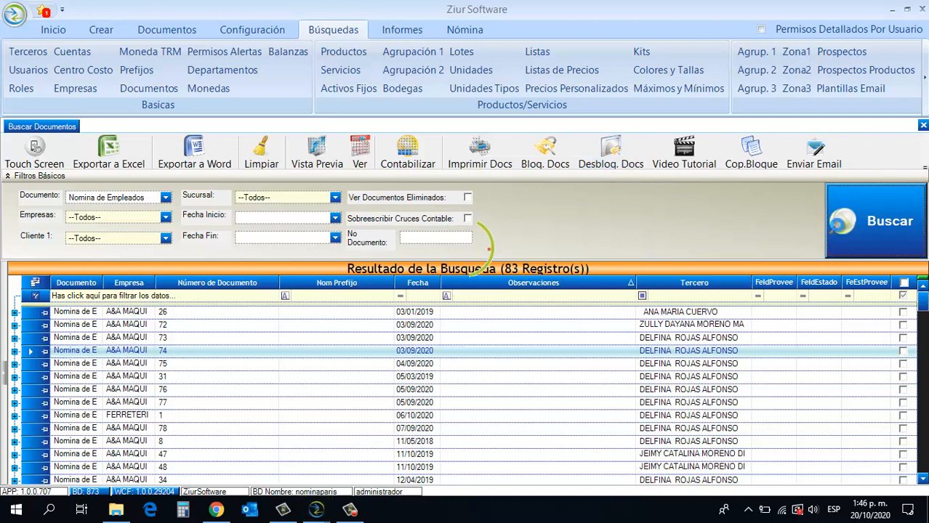
click(425, 364)
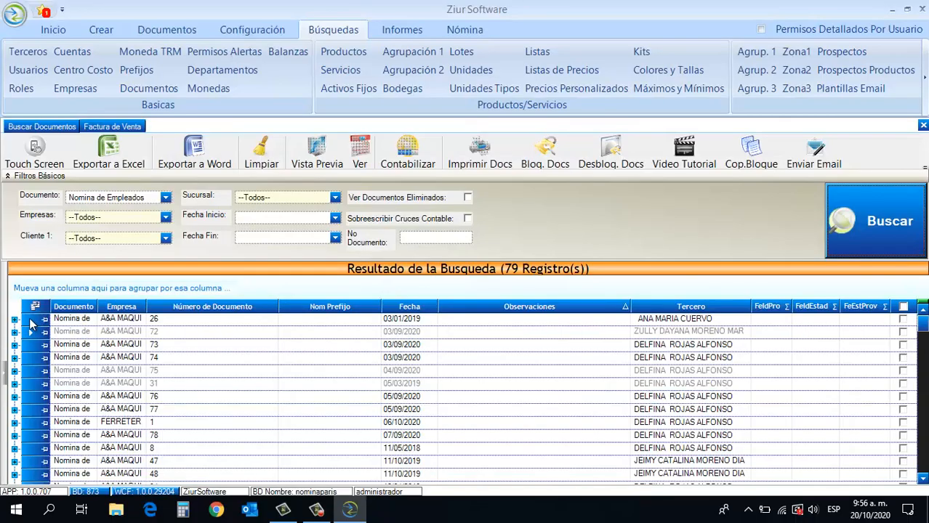
Step: Start a batch copy of payroll documents 26, 72 and 73, setting date 20/10/2020, third party BANCO DE BOGOTA and the preparer's name
drag(30, 319, 30, 345)
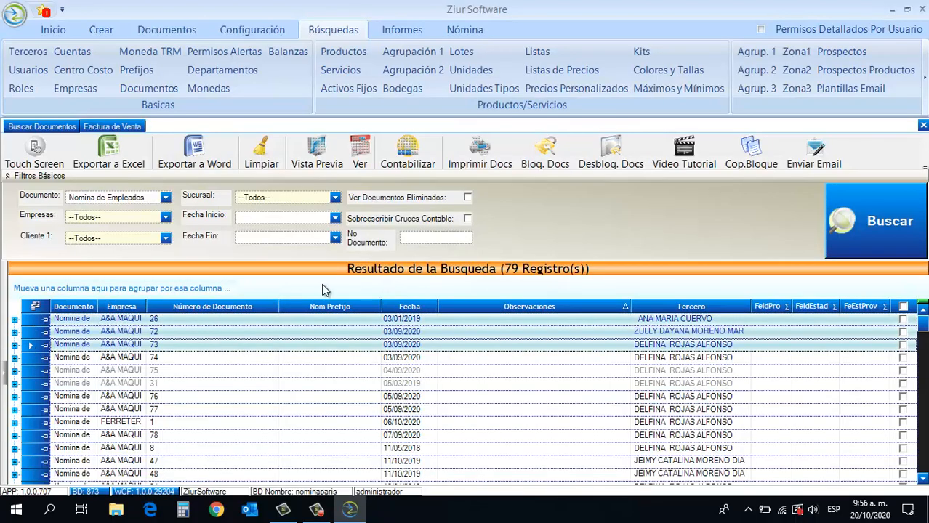
click(741, 161)
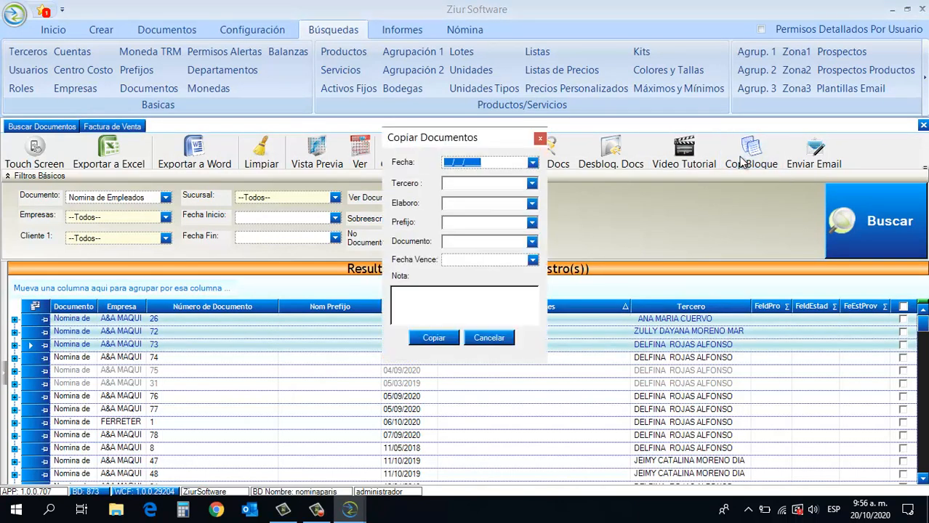
click(533, 164)
click(476, 275)
click(532, 184)
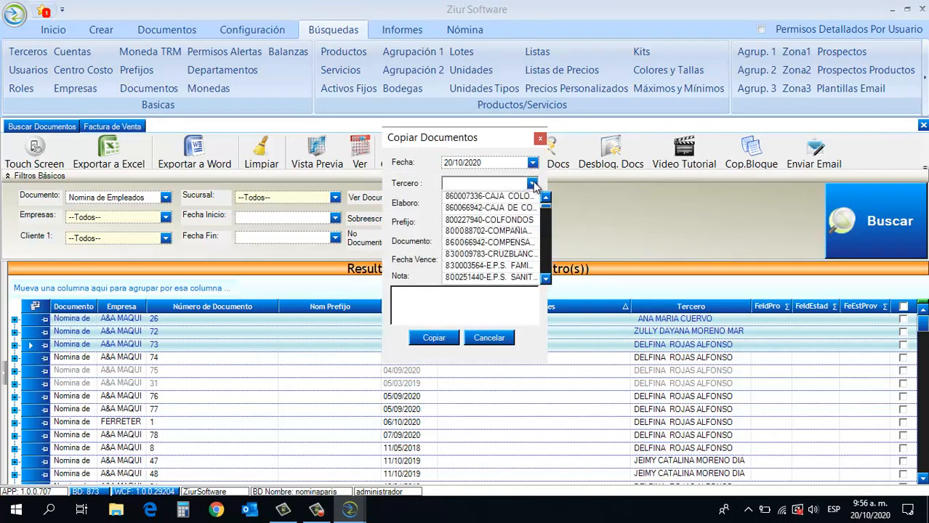
click(519, 206)
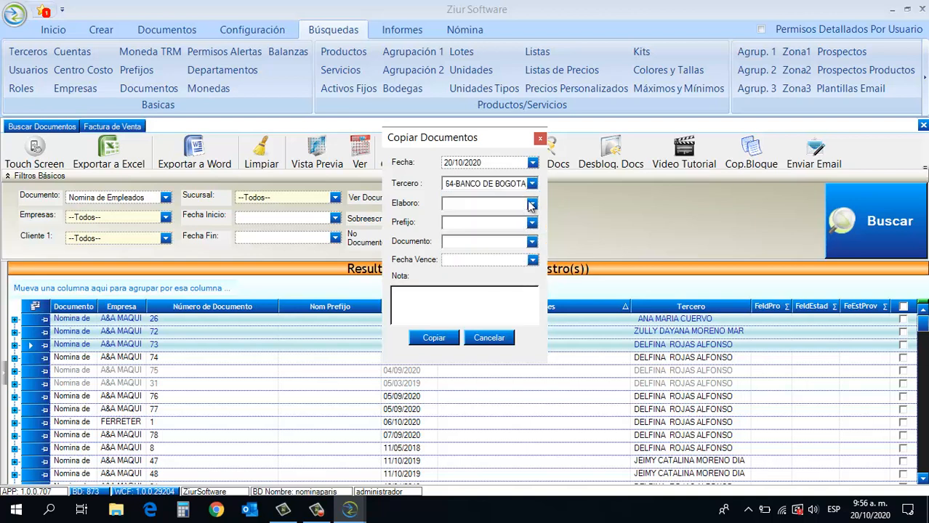
click(531, 204)
click(522, 216)
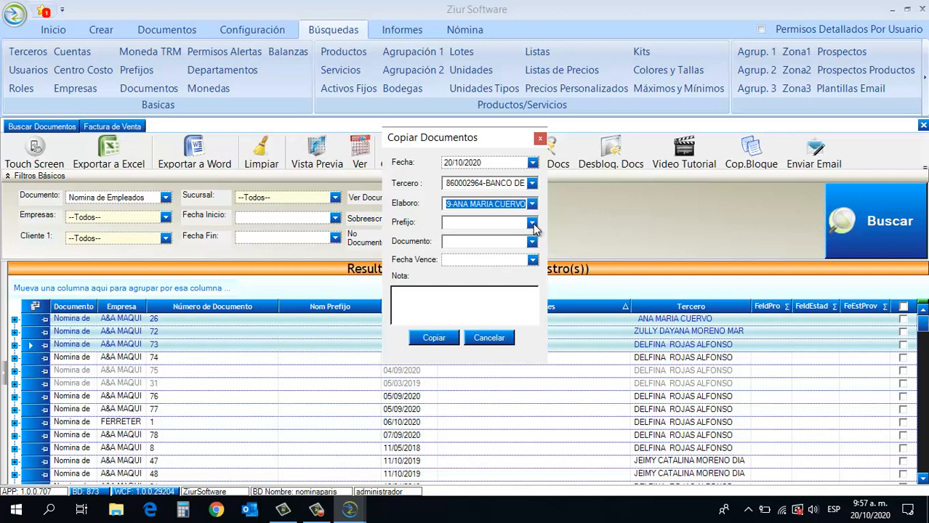
Step: Set the copies' prefix to 057, document type to Nomina de Empleados and due date to 20/10/2020
click(494, 222)
text(057)
key(Return)
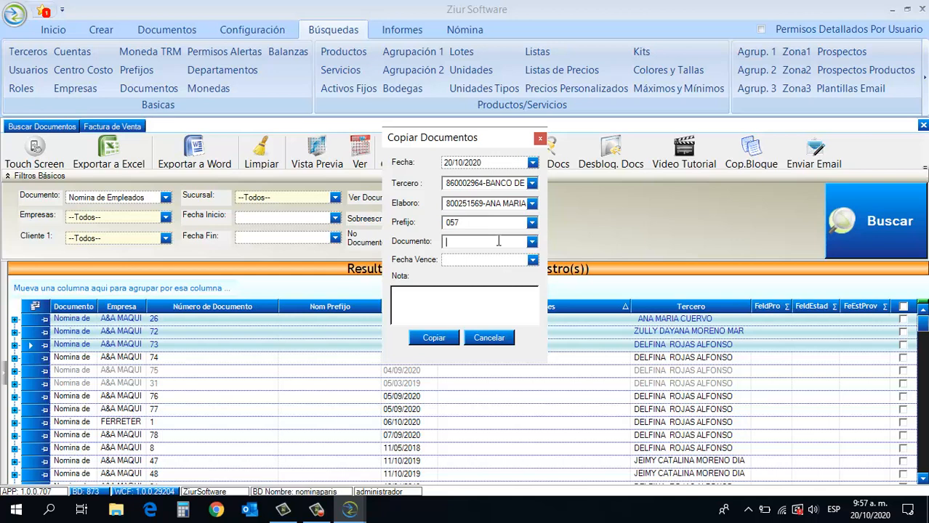
text(Nomina de Empleados)
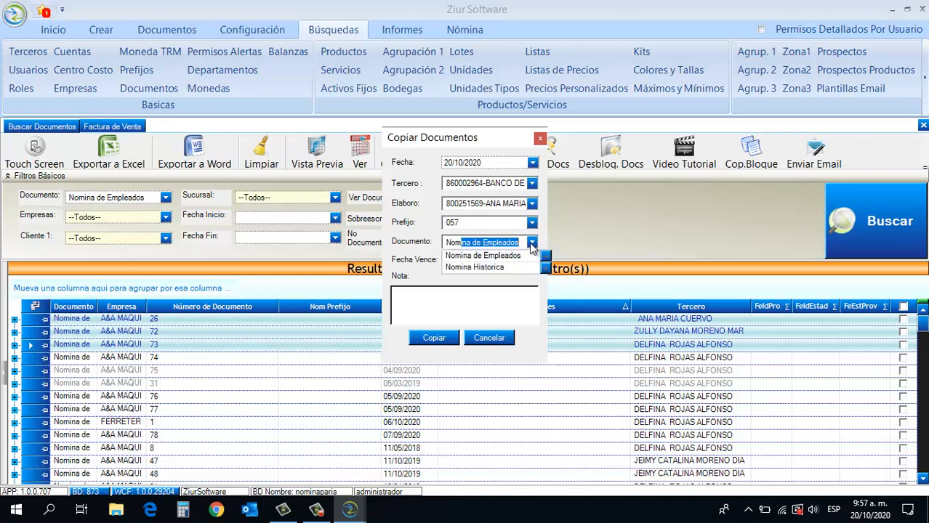
key(Return)
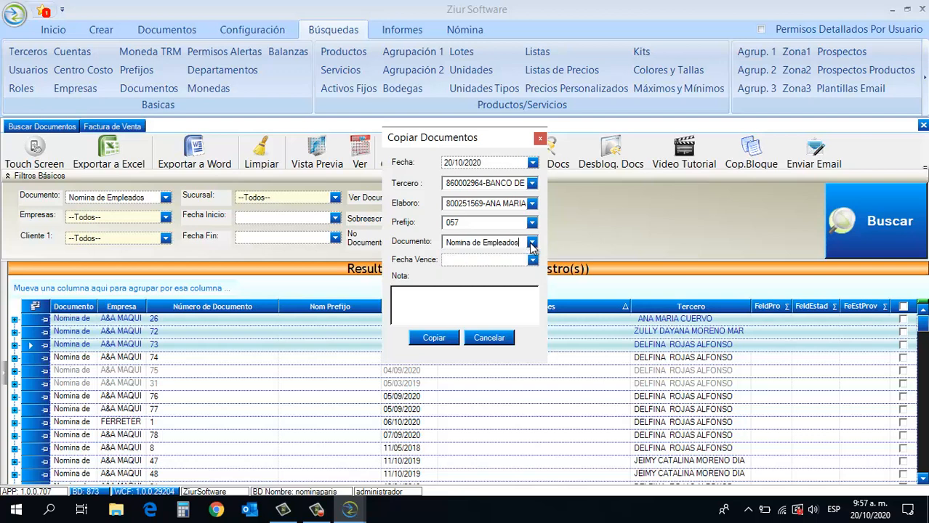
click(533, 259)
click(477, 371)
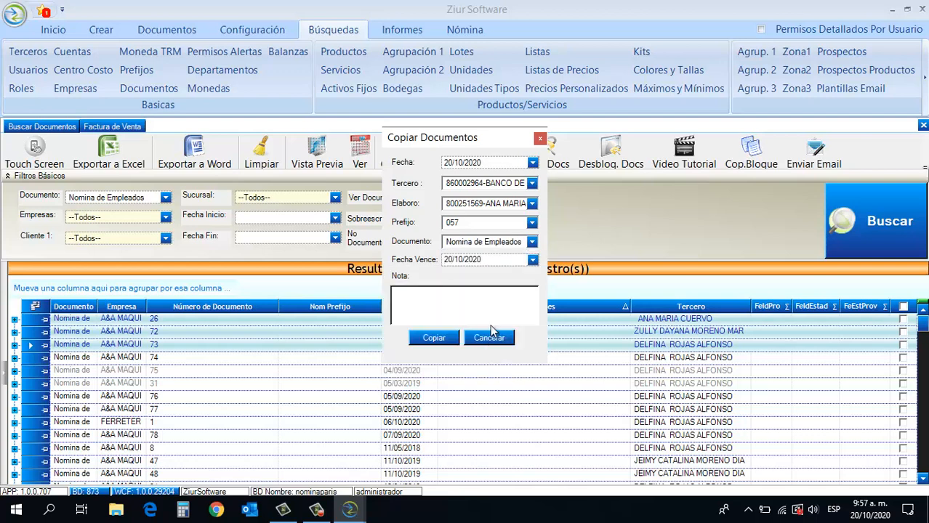
Step: Add the note NOMINA SEPTIEMBRE, create the copies and open the generated payroll documents
click(491, 298)
text(NOMINA SEPTIEMBRE)
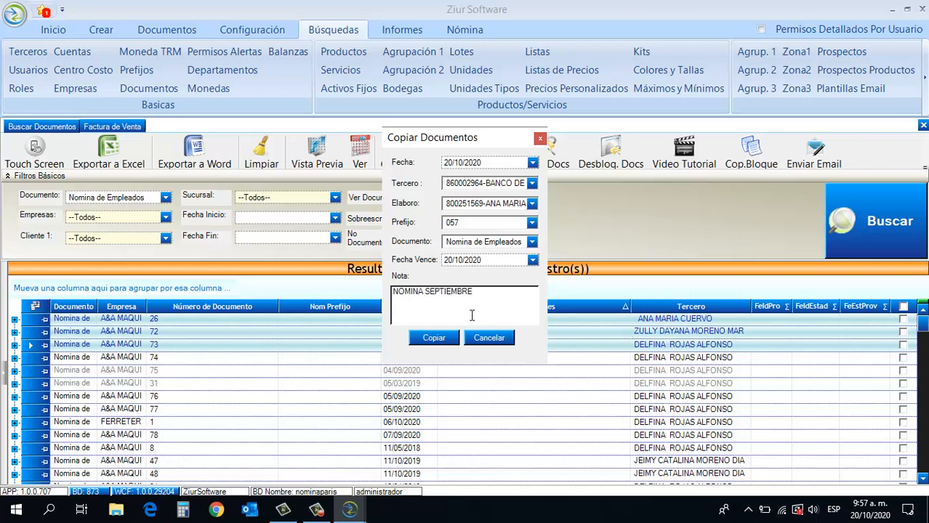
click(435, 340)
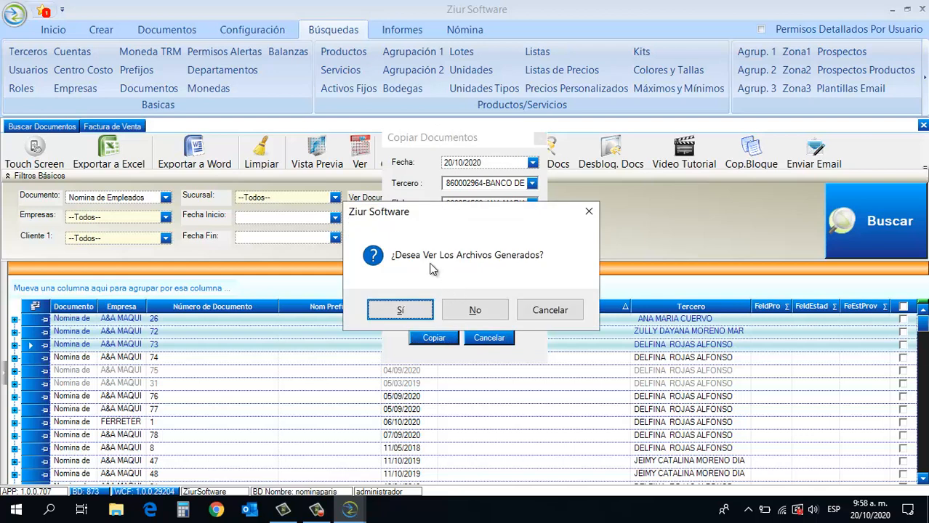
click(399, 313)
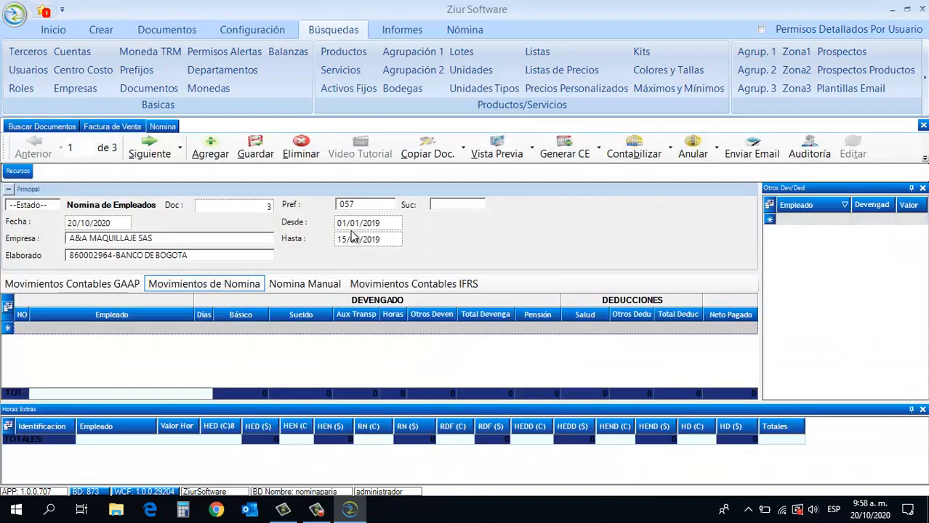
Step: Return to the document search, mark all results, and prepare an email for them with template DOCUMENTOS and mail group Principal
click(71, 129)
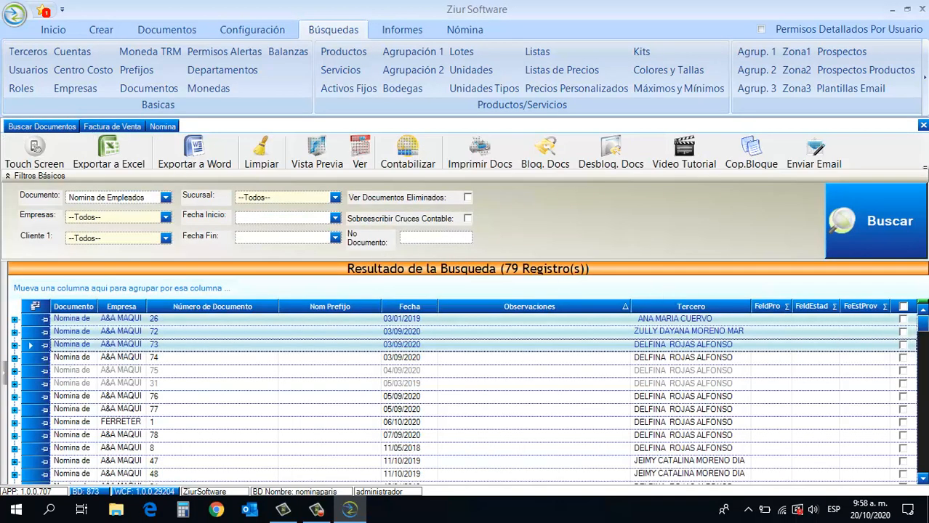
click(903, 308)
click(816, 161)
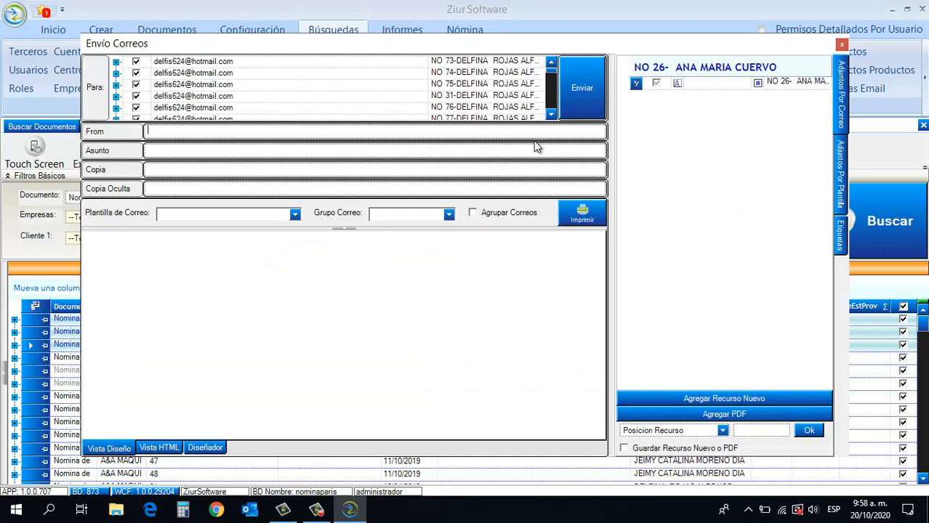
click(294, 215)
click(284, 224)
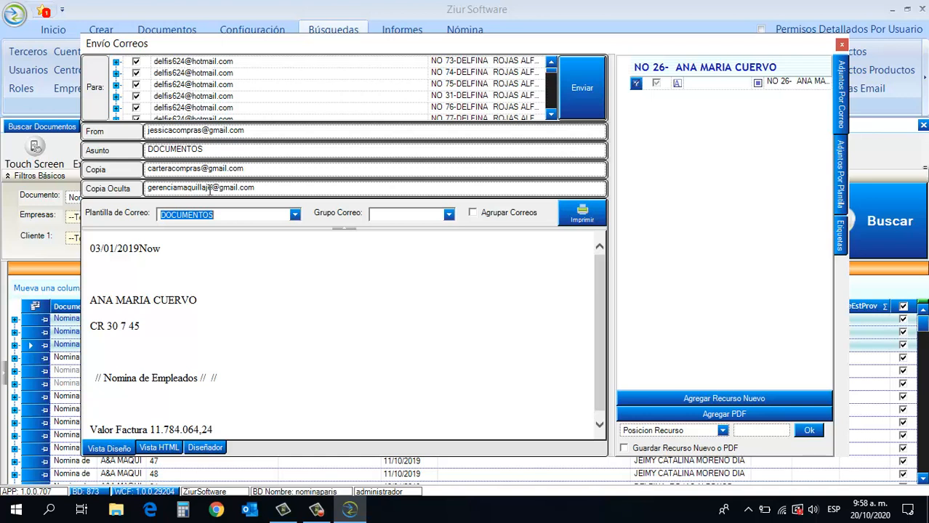
click(449, 215)
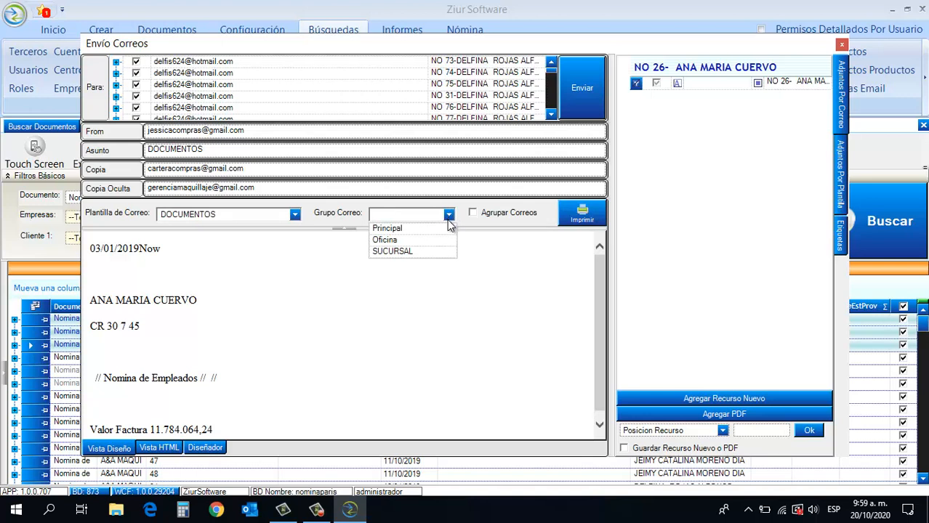
click(448, 230)
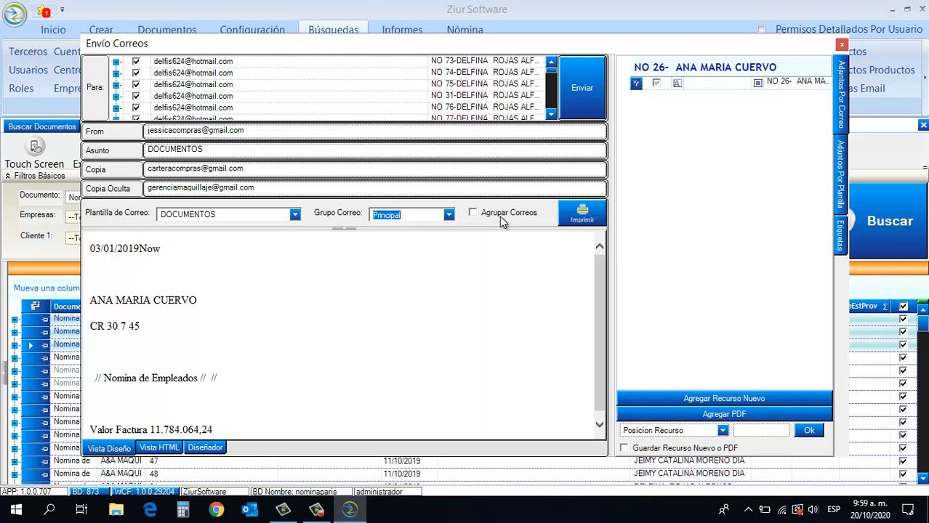
Step: Attach document.pdf from the desktop to the email, send it to the marked recipients and close the mailing window
click(707, 399)
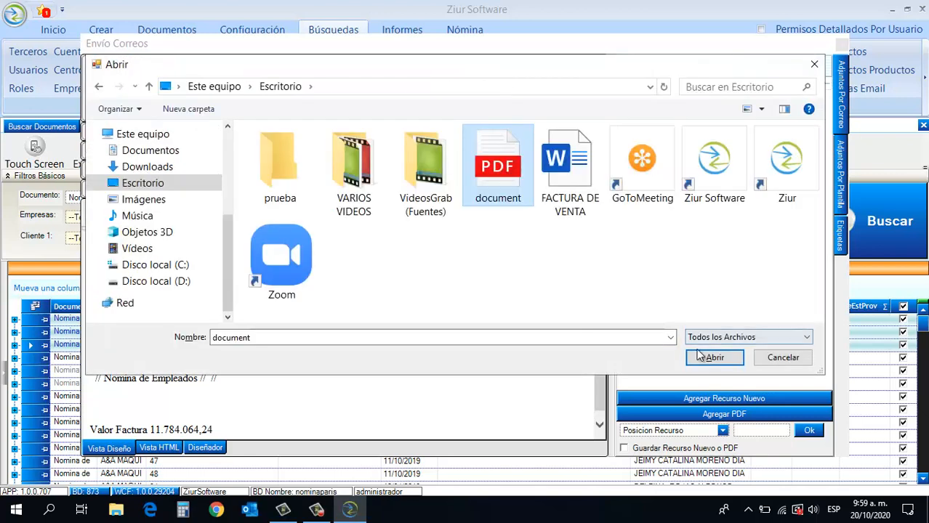
click(694, 357)
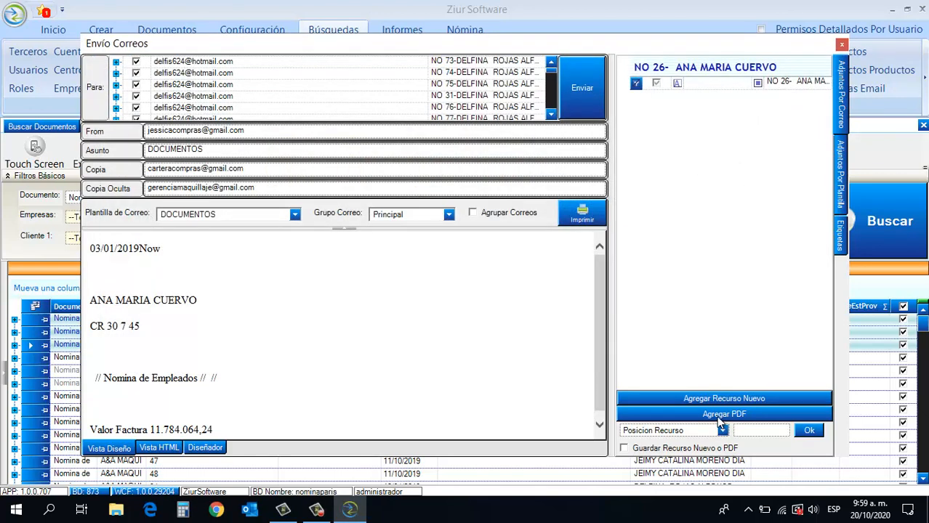
click(719, 419)
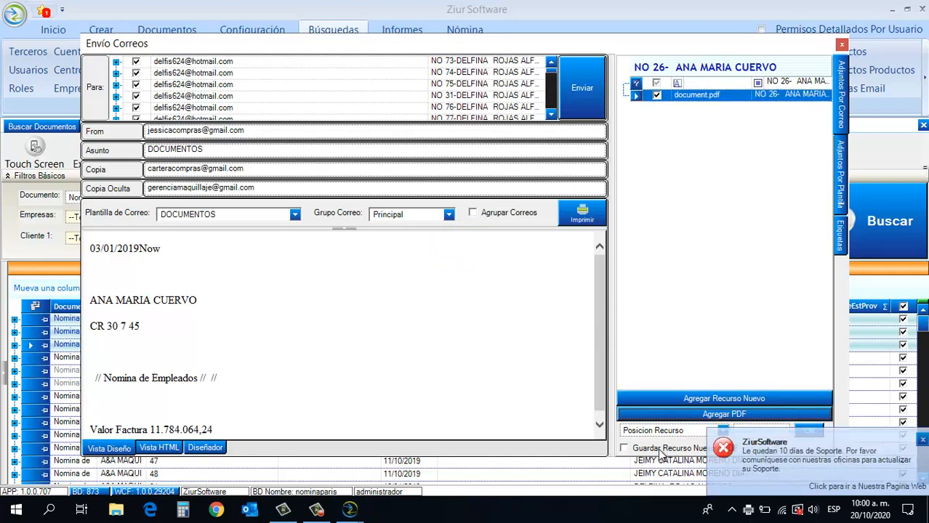
click(578, 115)
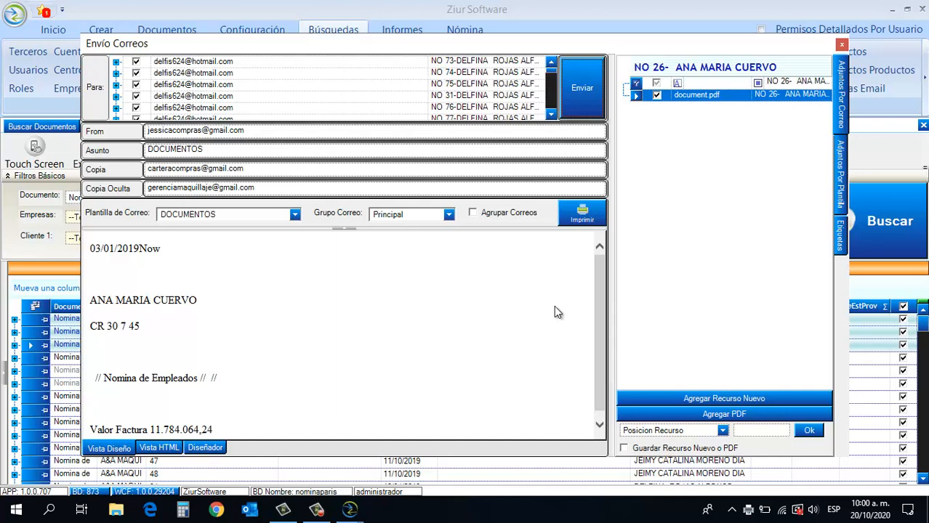
click(841, 45)
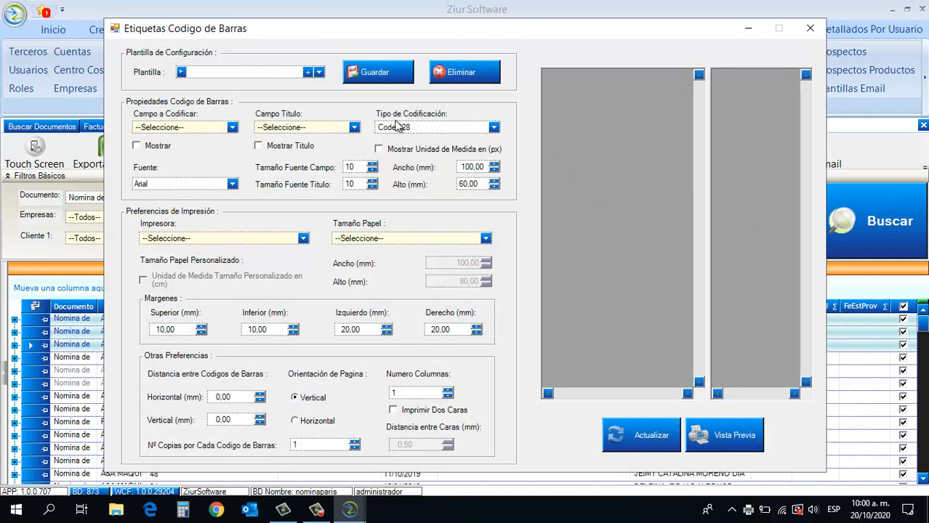
Step: Load the configuration template plantilla ejemplo for the barcode labels and view the fields available for encoding
click(318, 73)
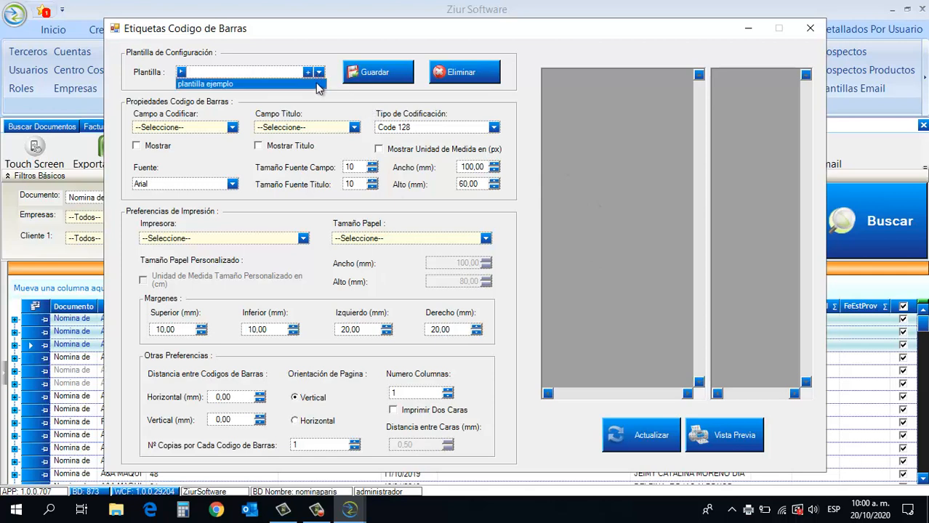
click(318, 85)
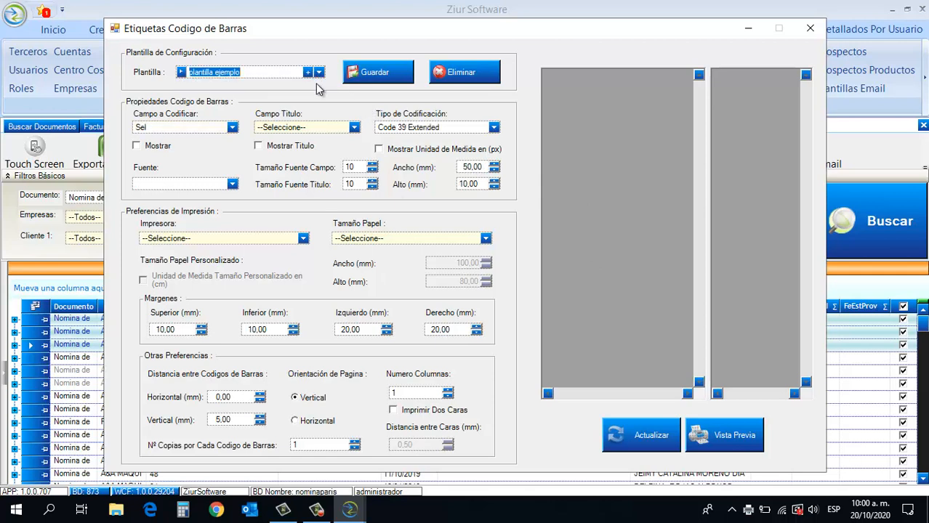
click(233, 128)
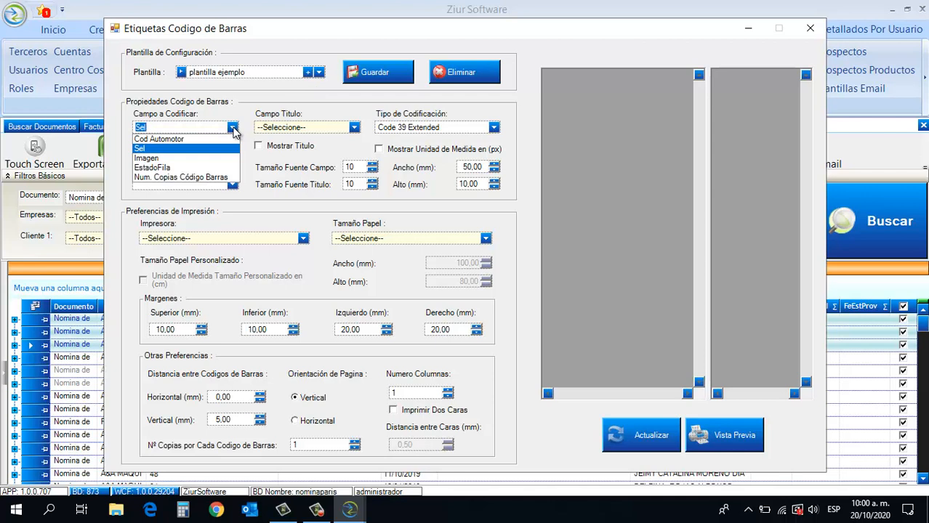
click(233, 128)
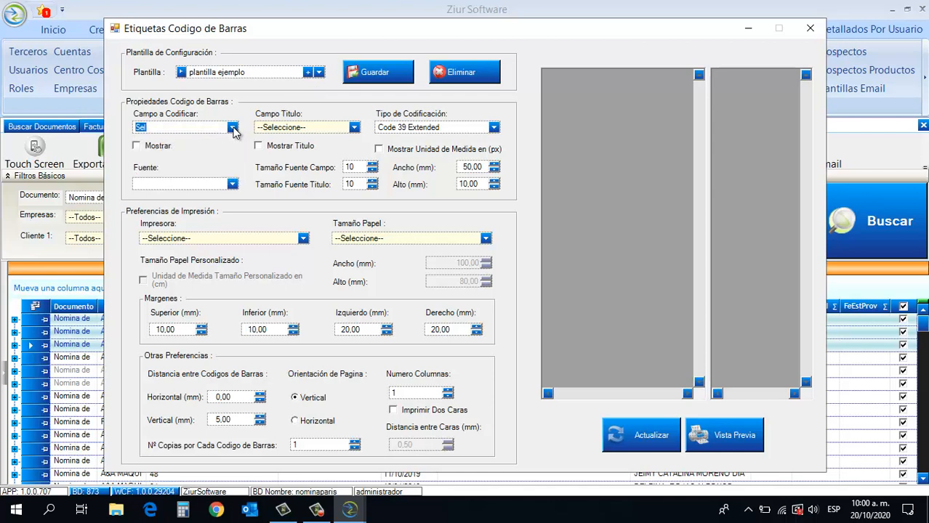
Step: Look through the available barcode encoding types, keeping Code 39 Extended selected
click(493, 127)
click(495, 140)
click(495, 140)
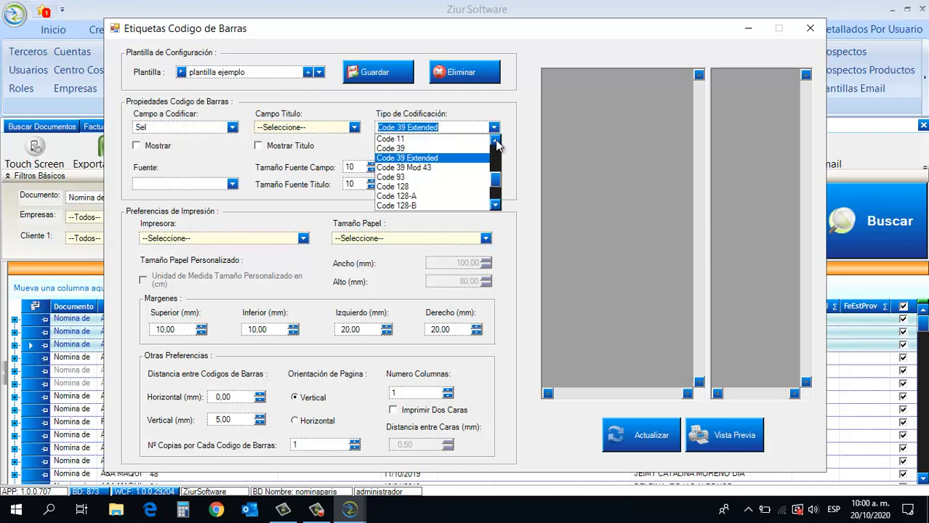
click(495, 142)
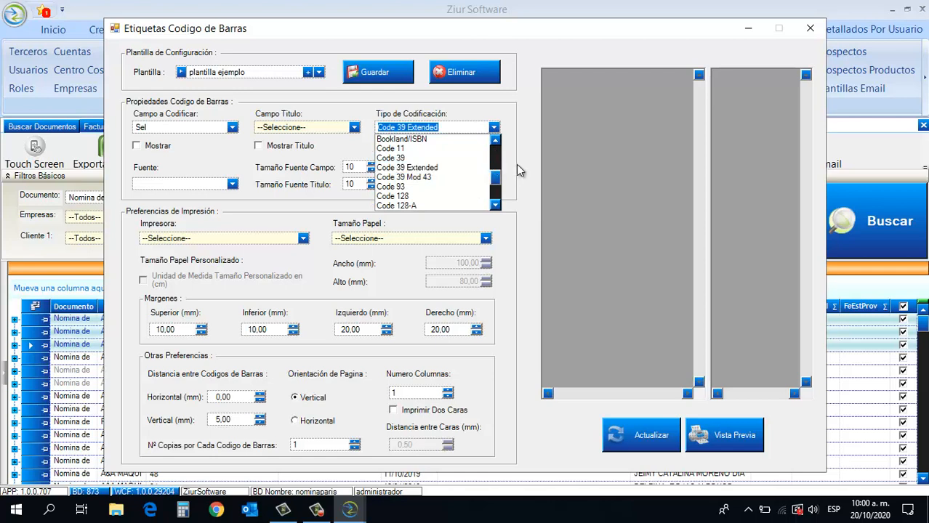
click(520, 171)
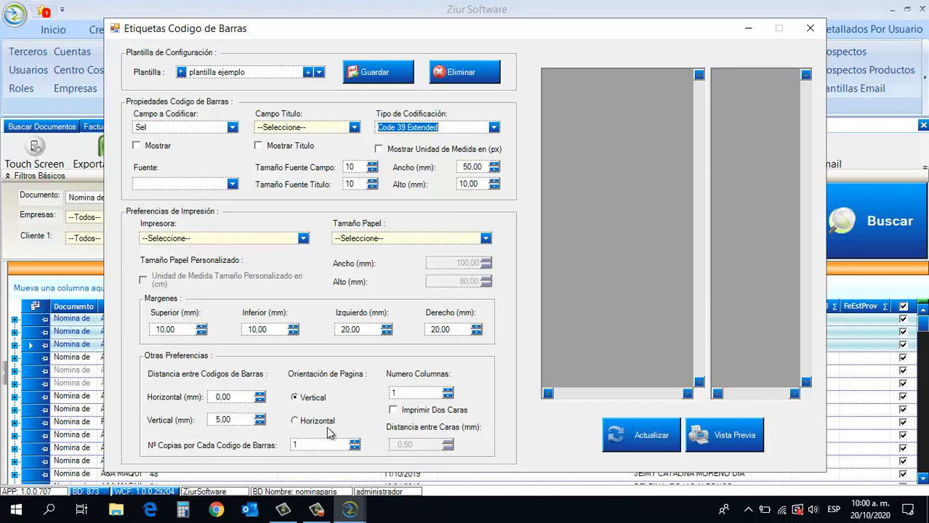
Step: Refresh the barcode label layout, check its print preview, and close the preview and the label window
click(630, 439)
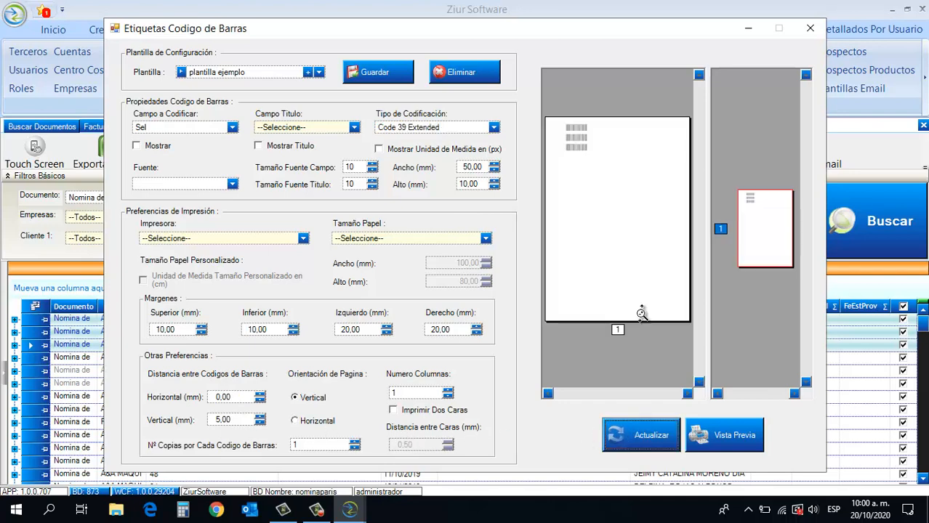
click(721, 436)
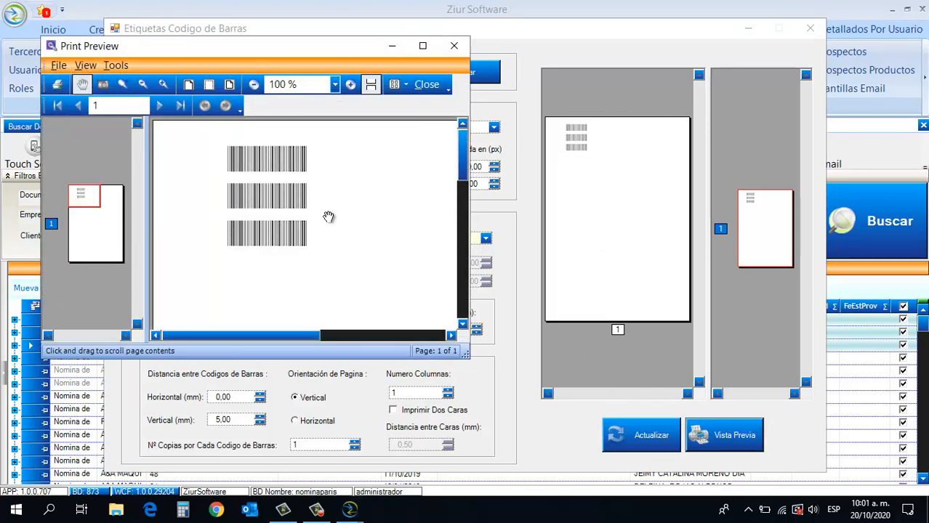
click(454, 48)
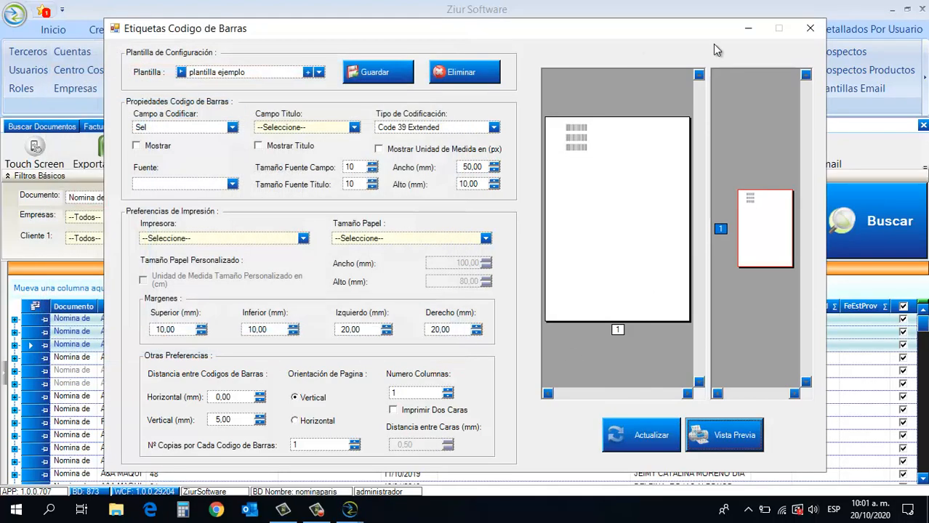
click(809, 27)
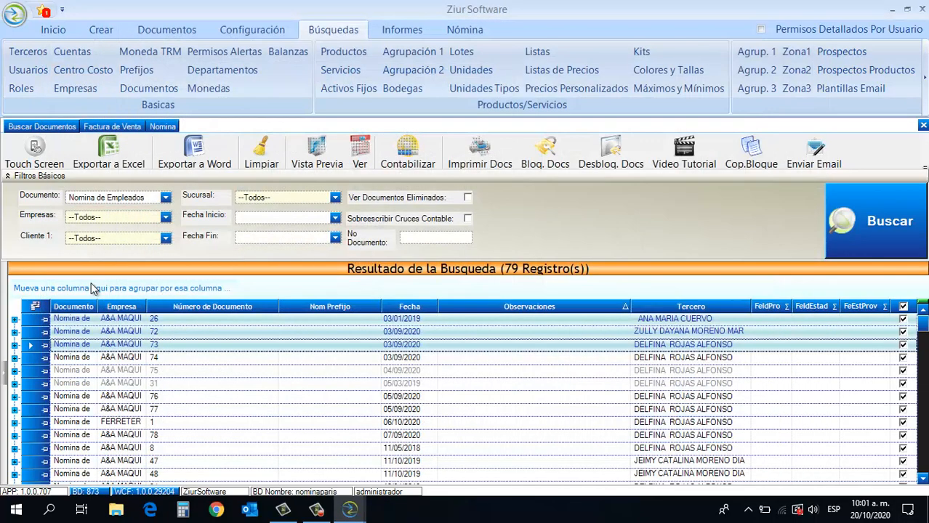
Step: Review the audit log of the first payroll document in the results, and close the audit window
click(31, 320)
click(924, 167)
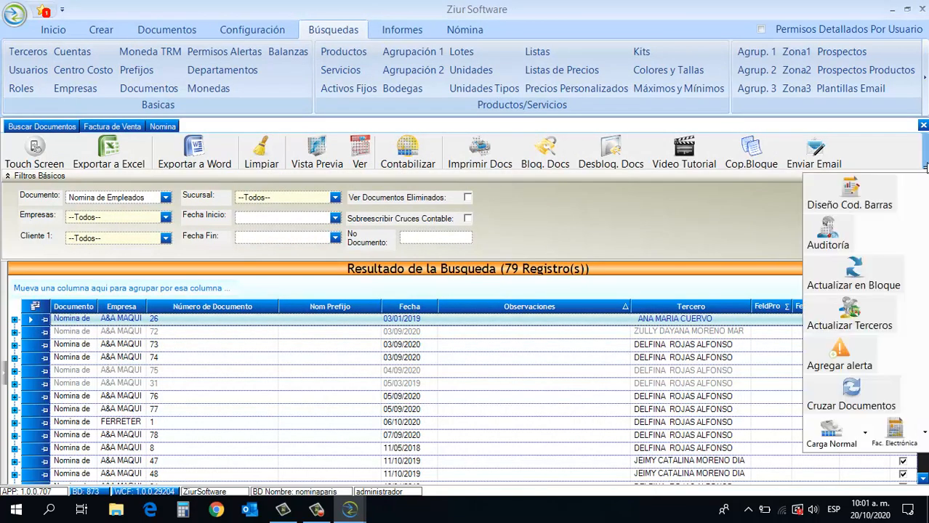
click(854, 232)
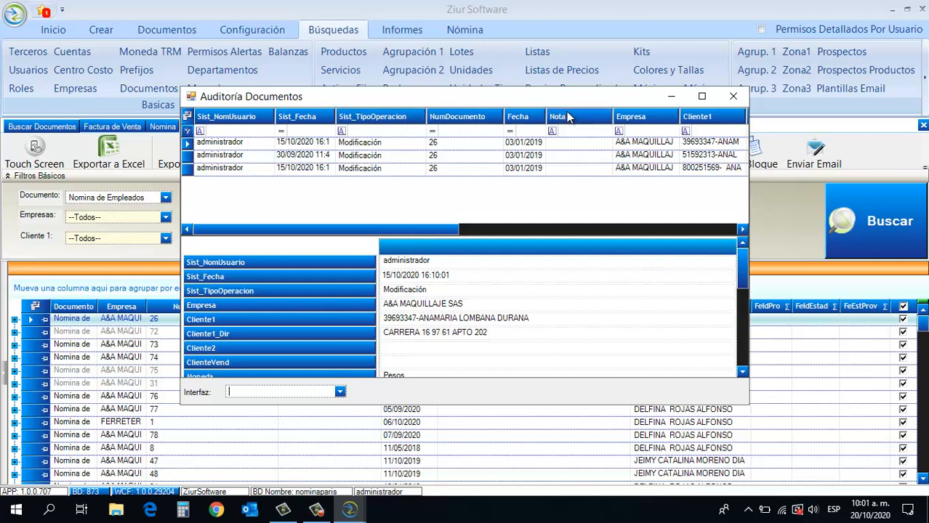
click(739, 101)
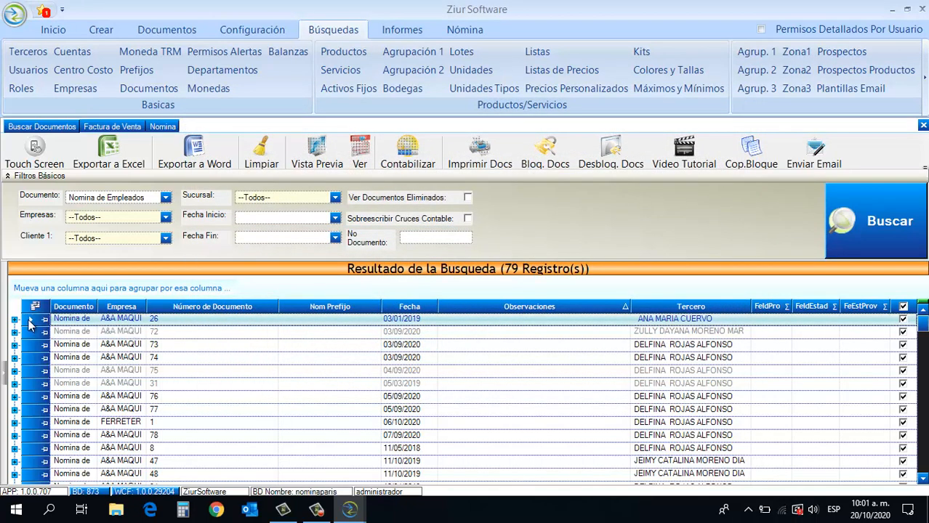
Step: Batch-update the first three payroll documents, setting the field Cod Automotor to the list value 1234-BMW
drag(29, 327, 33, 346)
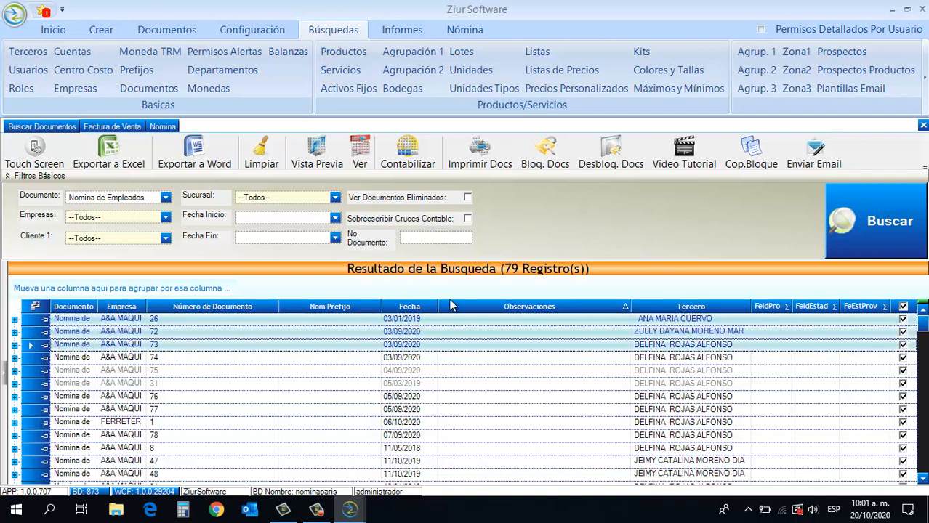
mouse_move(923, 174)
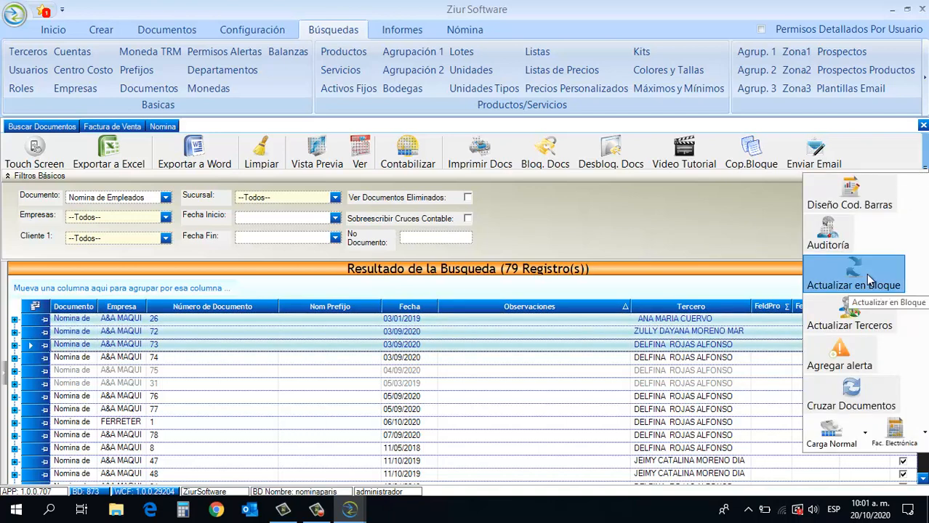
click(836, 280)
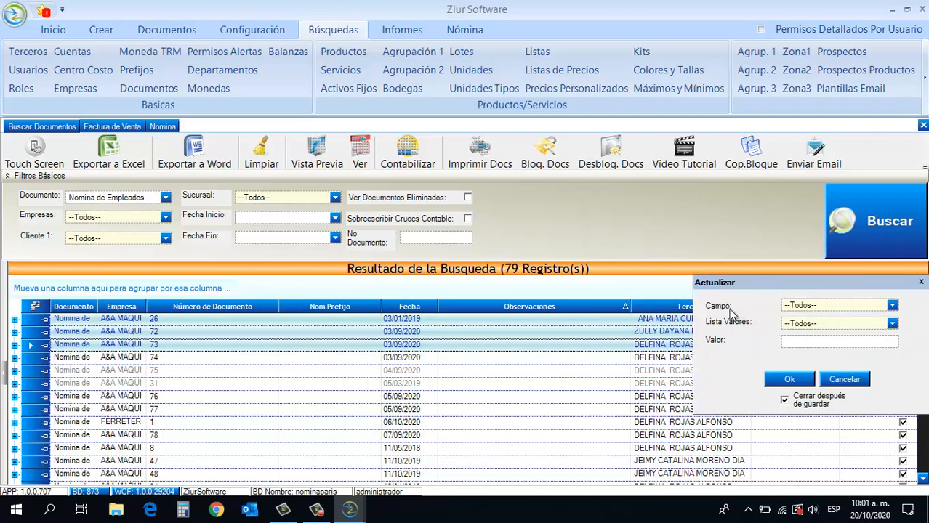
click(893, 306)
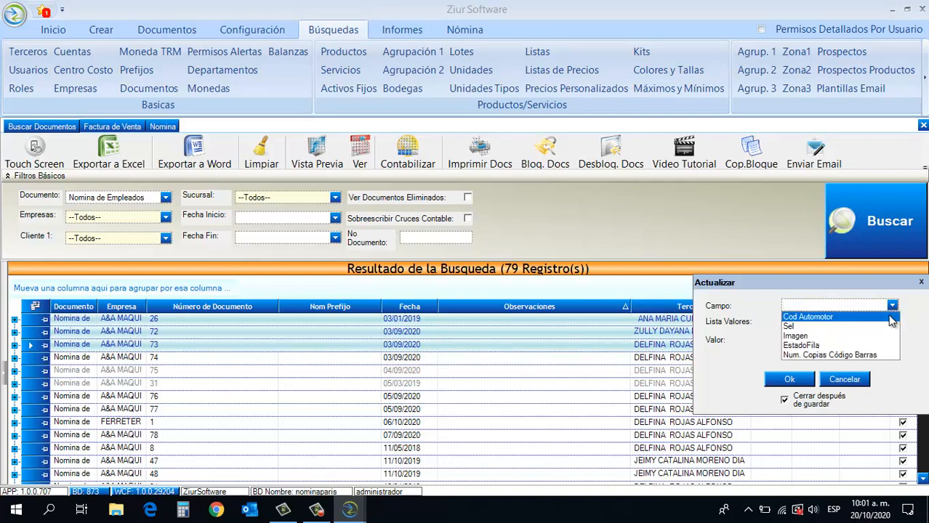
click(892, 318)
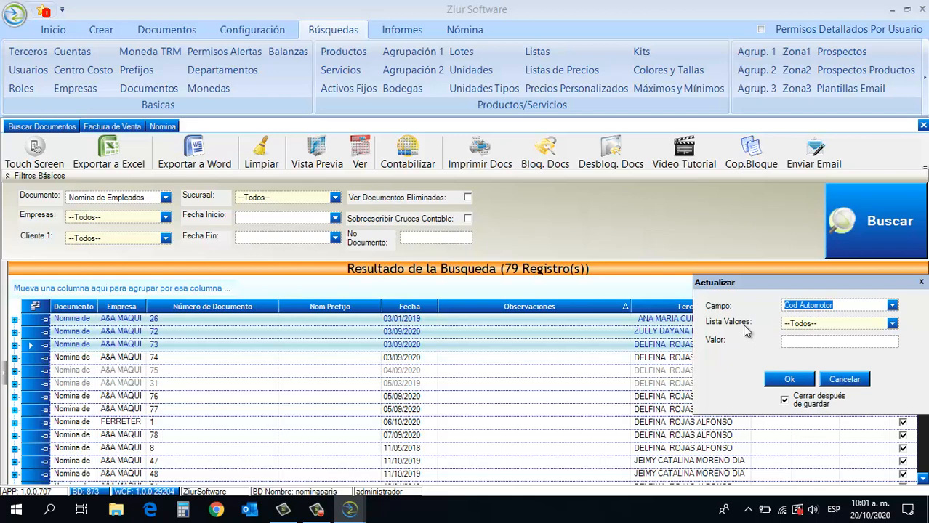
click(892, 324)
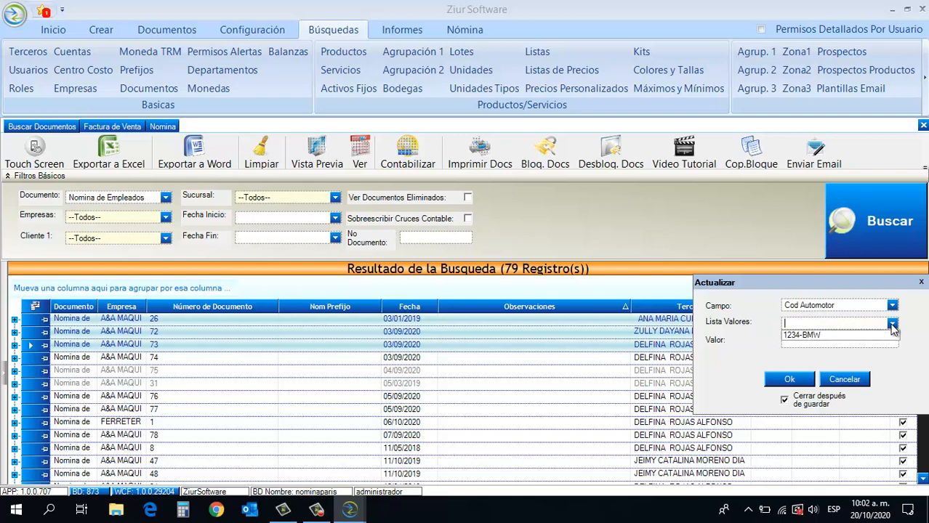
click(893, 338)
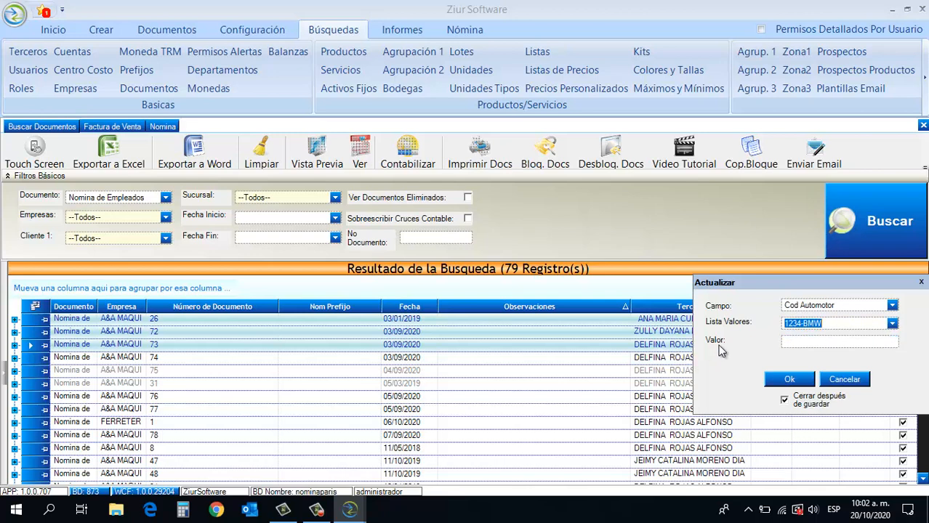
click(790, 381)
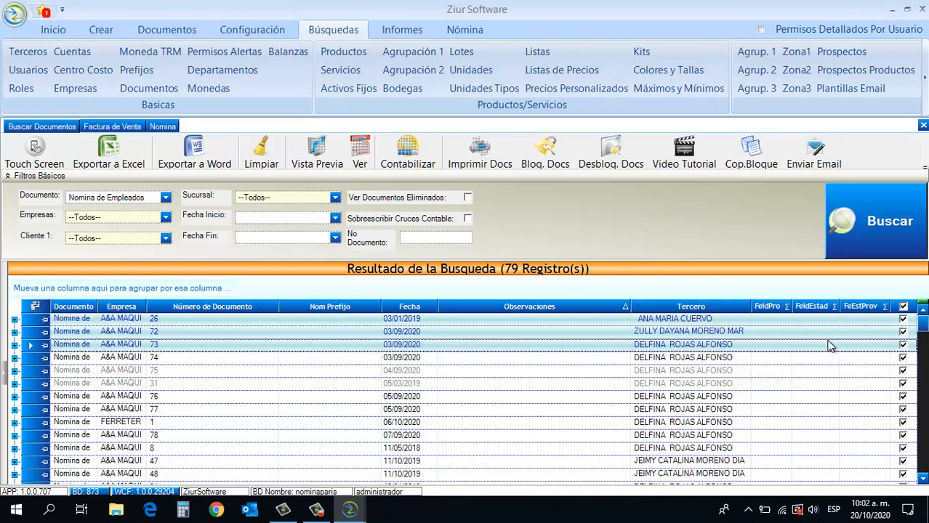
Step: Update the third party of the first payroll document by choosing the person already shown on it, and save
click(36, 320)
click(923, 167)
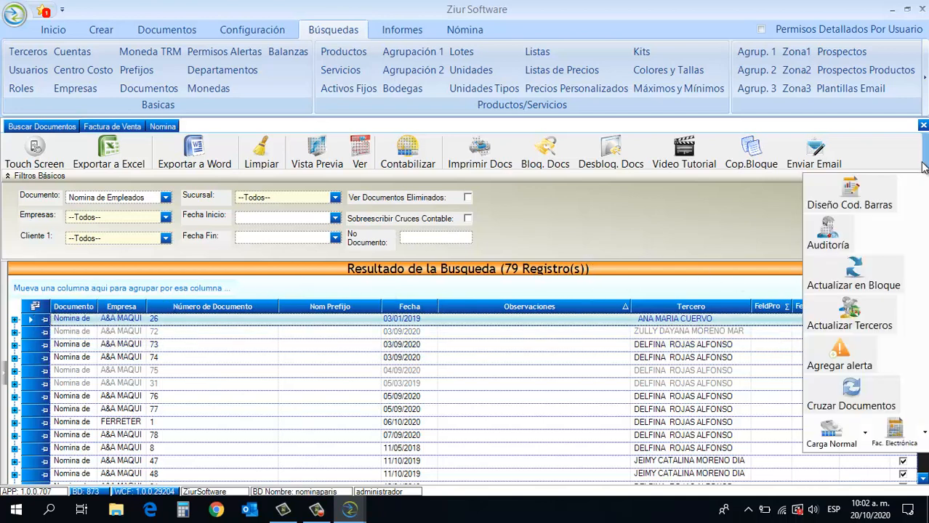
click(849, 316)
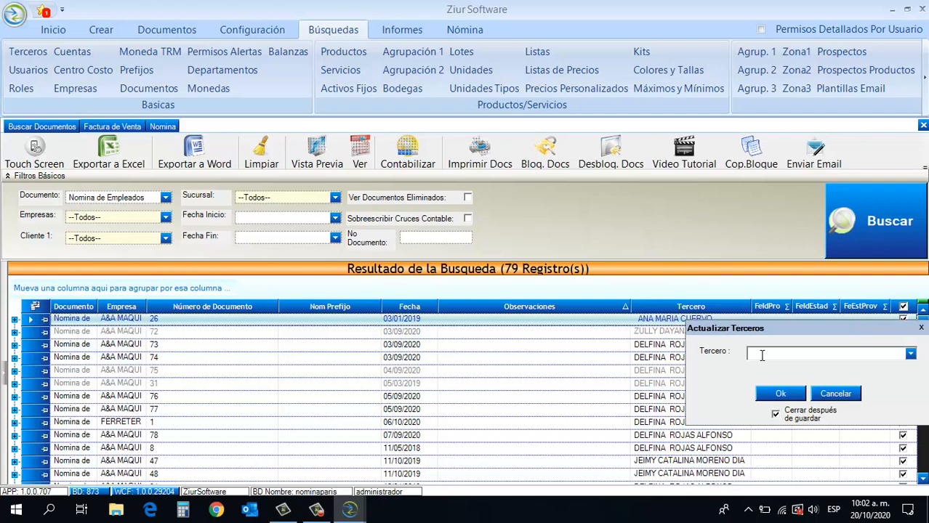
click(910, 355)
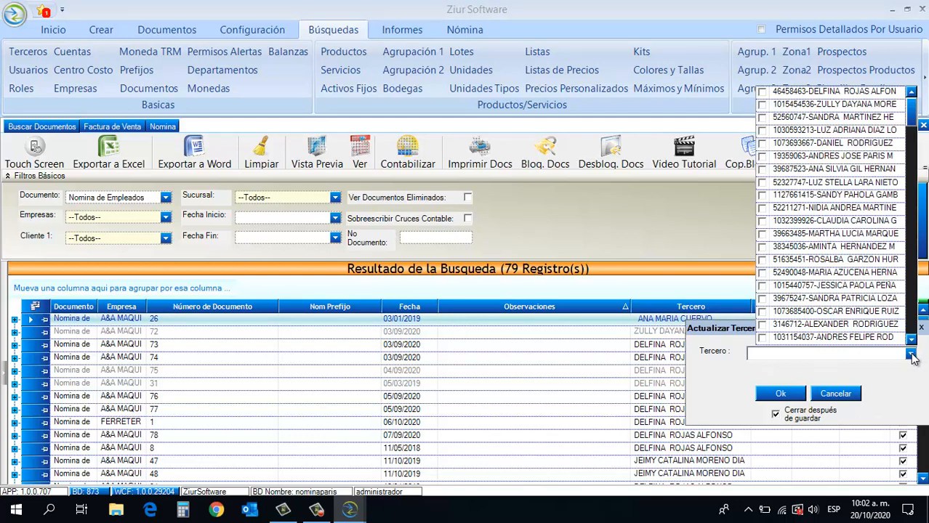
scroll(828, 276, down, 10)
click(762, 261)
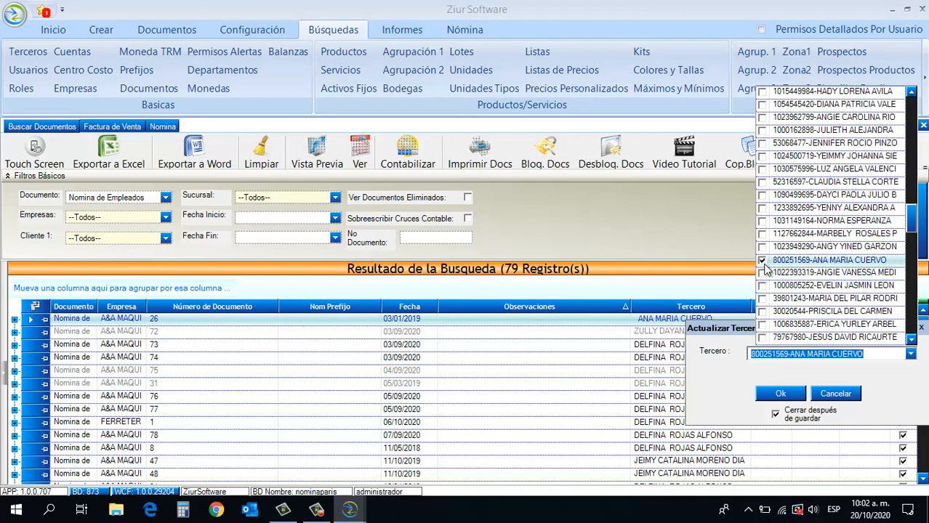
click(829, 354)
click(787, 395)
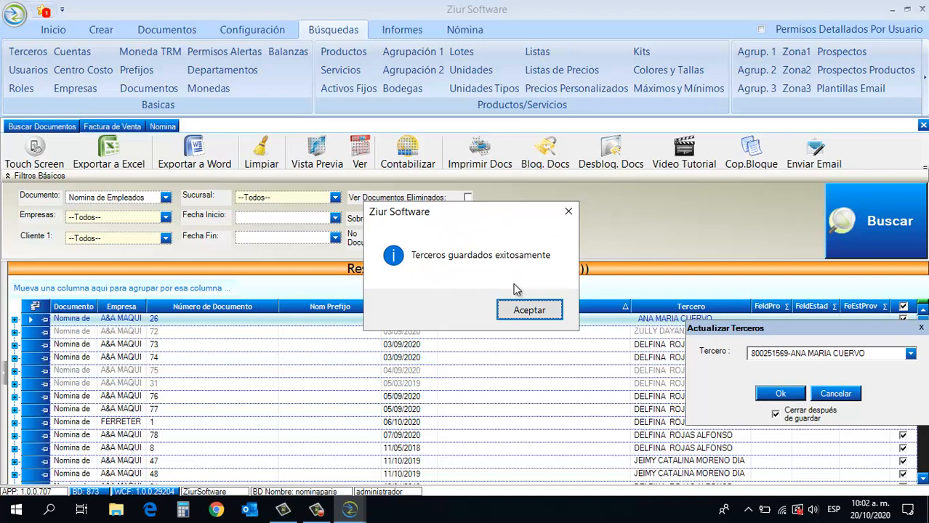
click(522, 309)
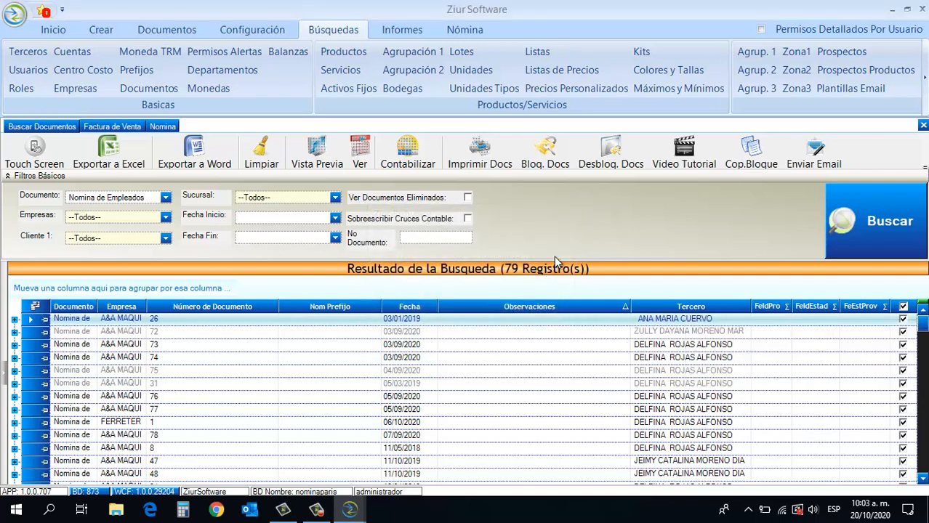
Step: Add an alert for the selected document with subject REALIZAR NOMINA OCTUBRE and location OFICINA PRINCIPAL
click(923, 150)
click(839, 356)
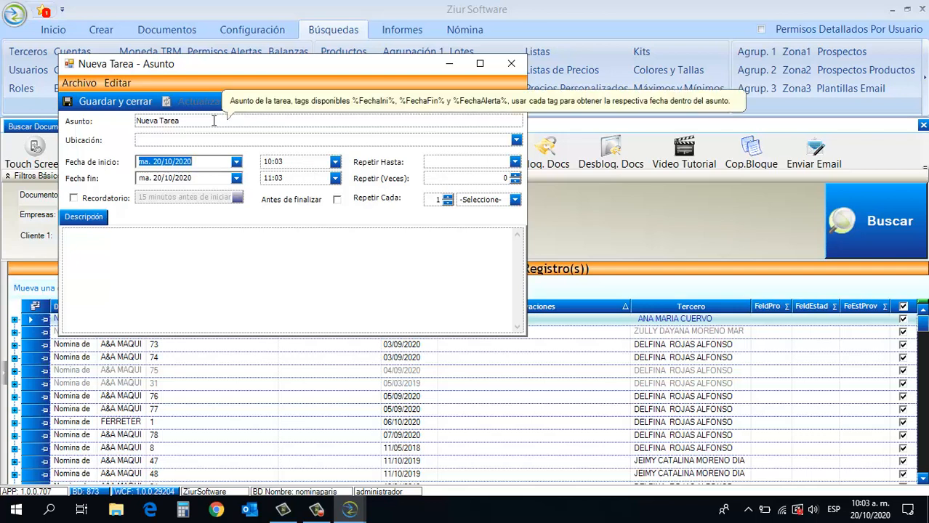
drag(213, 120, 120, 129)
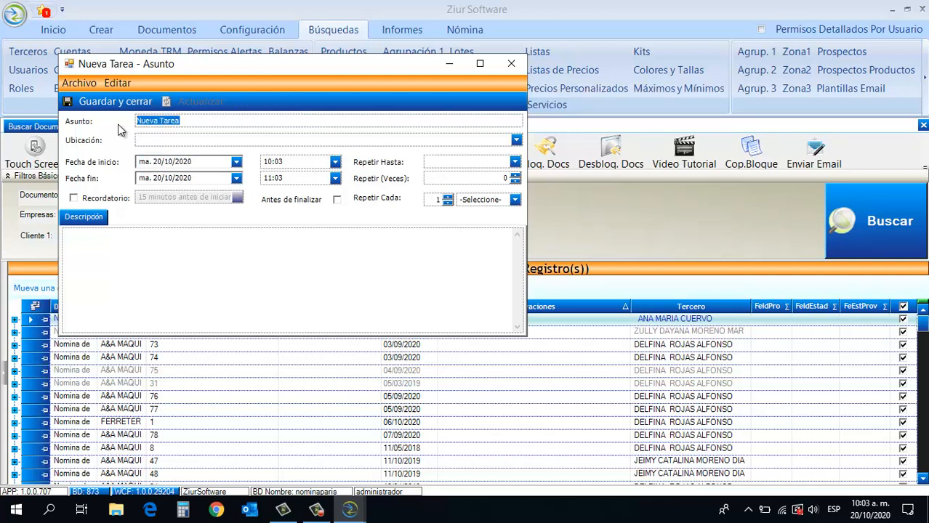
text(REALIZAR NOMINA OCTUBRE)
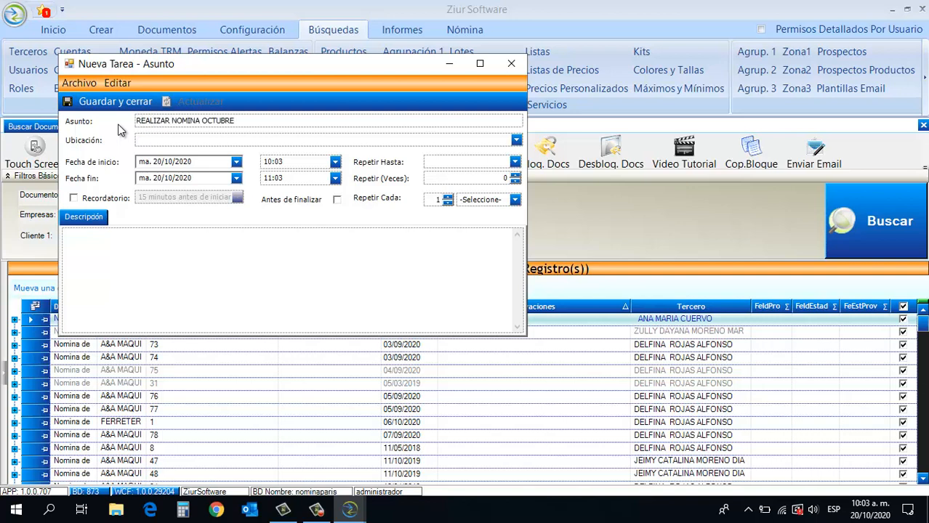
key(Tab)
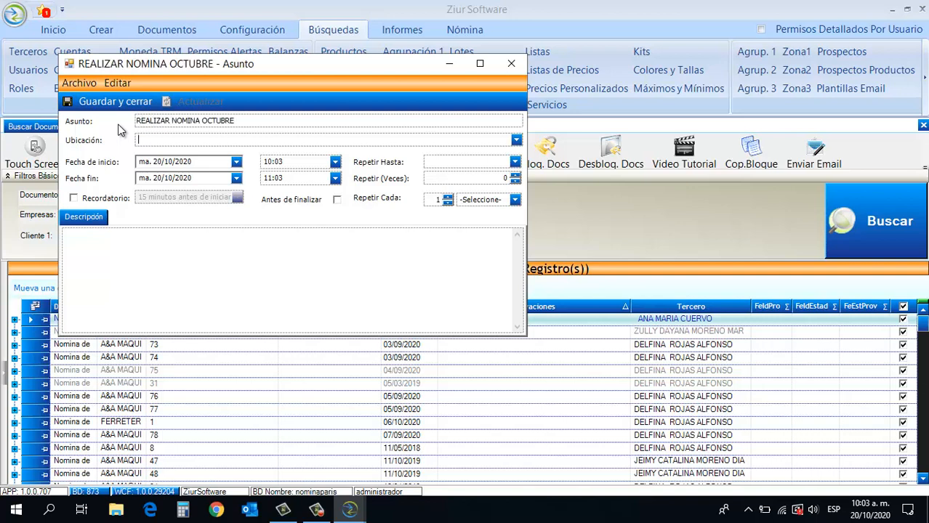
text(OFICINA PRINCIPAL)
Step: Keep the task's start date of 20/10/2020 and set its start time to 7:00 and end time to 22:00
click(236, 162)
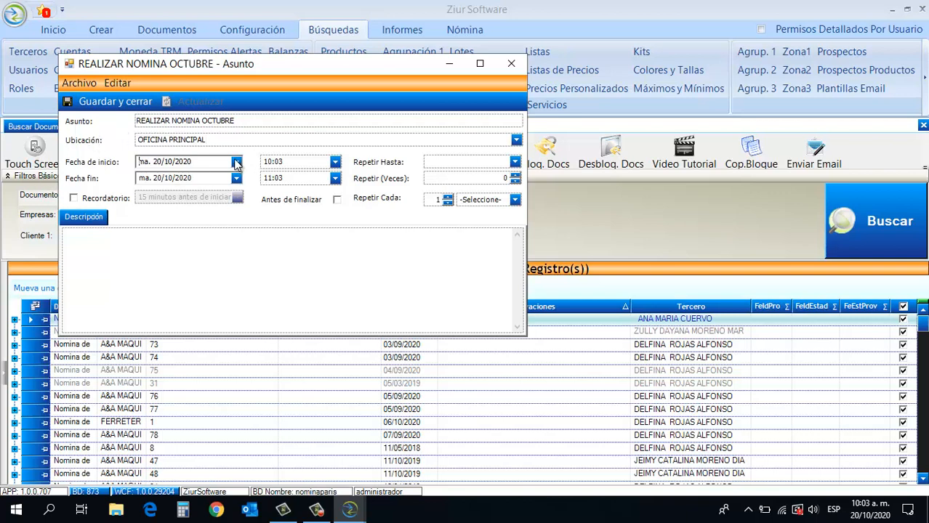
click(236, 162)
click(233, 161)
click(334, 161)
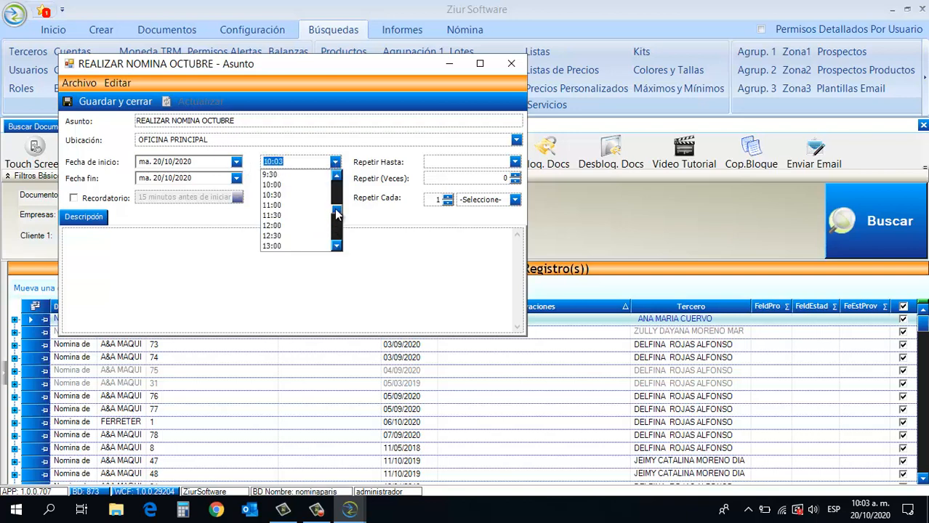
drag(336, 213, 337, 204)
click(285, 186)
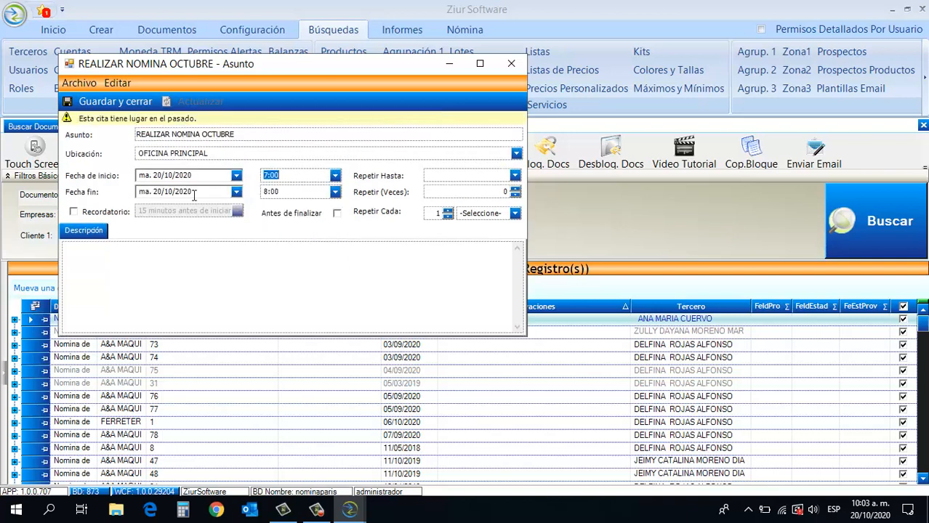
click(335, 193)
drag(339, 244, 340, 273)
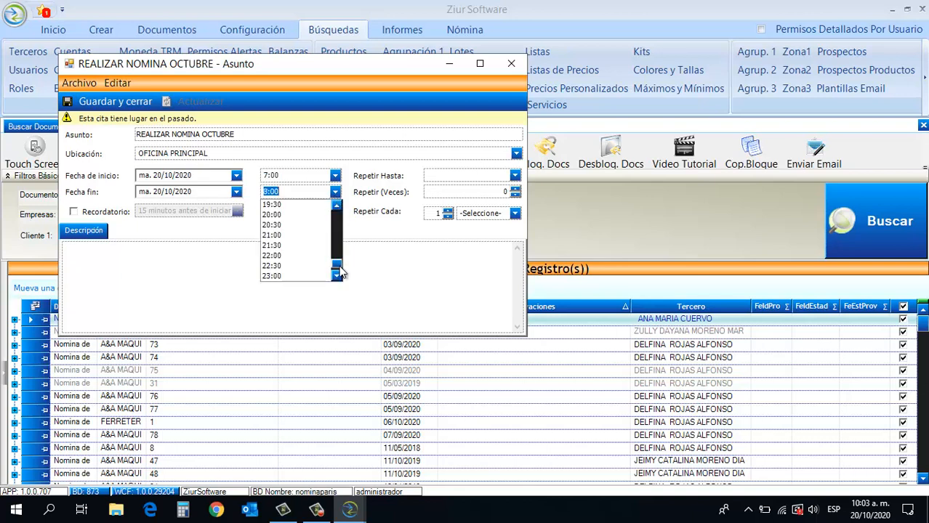
click(322, 257)
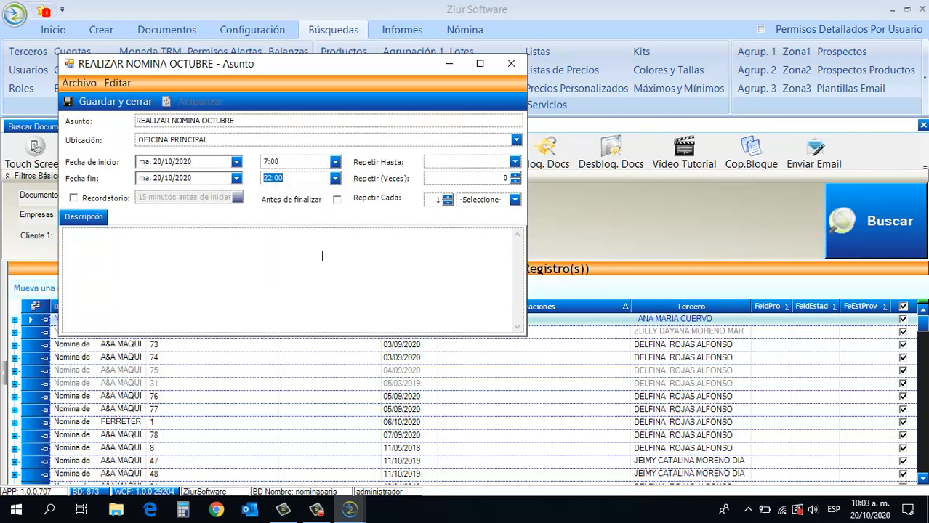
Step: Set the task to repeat until 28/10/2020
click(515, 161)
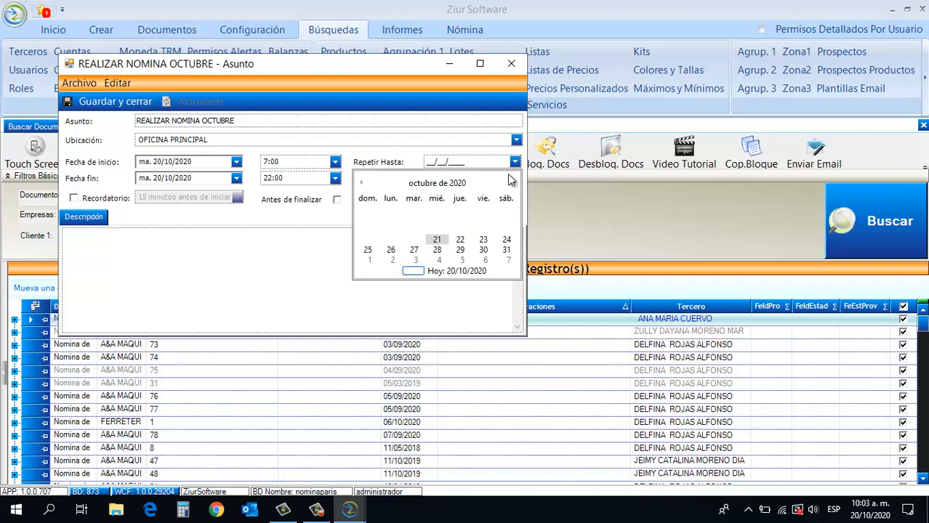
click(448, 249)
key(Return)
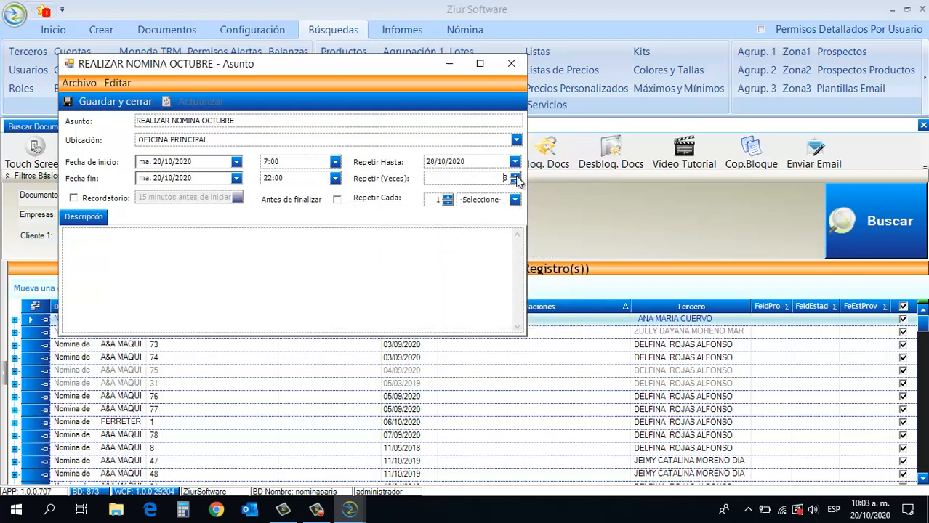
Step: Enable the task's reminder at 1 día antes de iniciar and set it to repeat every 1 Días
click(72, 200)
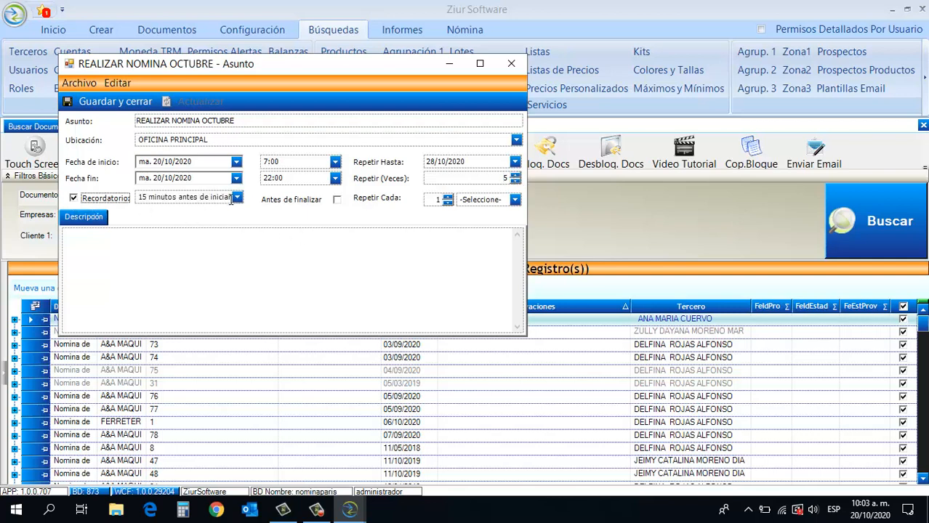
click(237, 197)
click(240, 260)
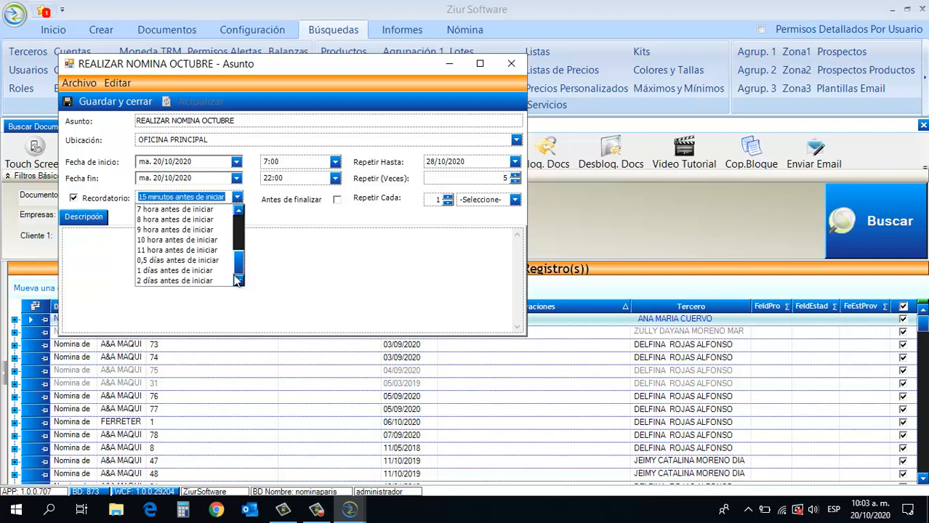
click(211, 276)
click(515, 199)
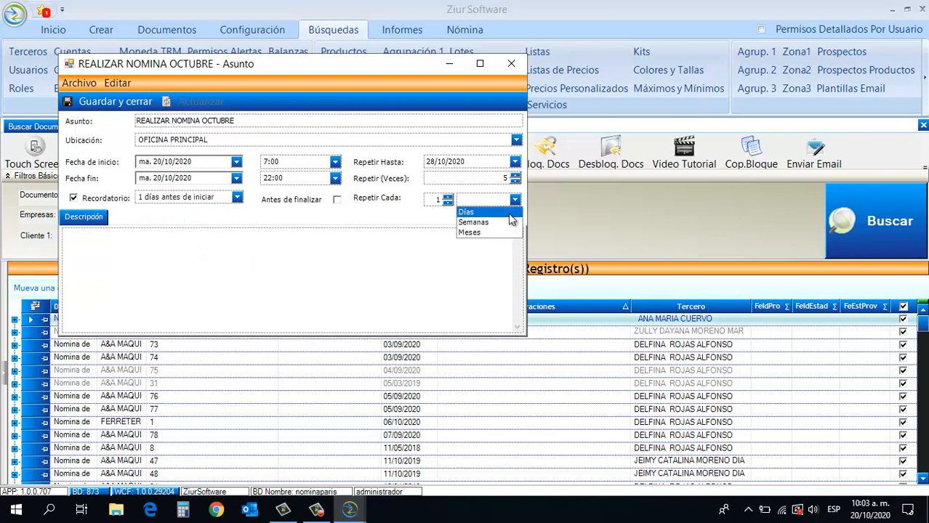
click(508, 210)
Step: Describe the task as REALIZAR NOMINA OCTUBRE, then save and close the alert
click(409, 248)
text(REA)
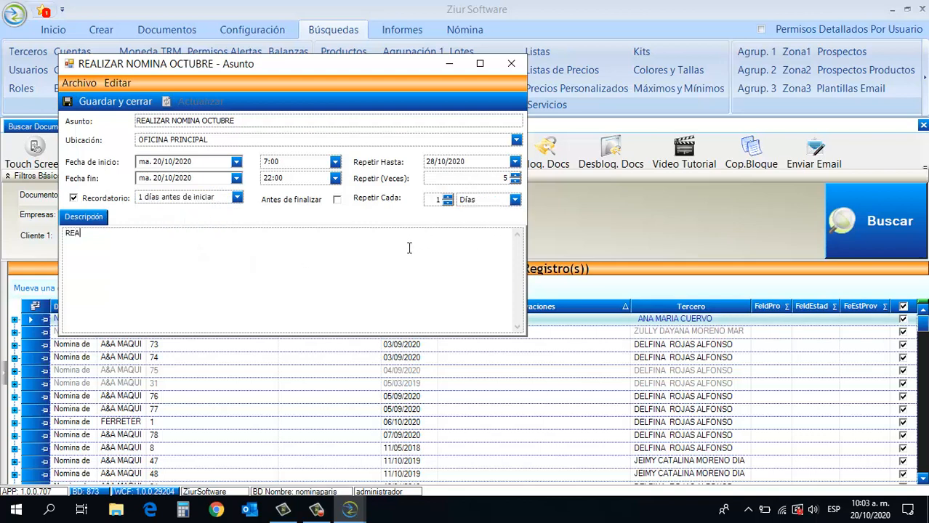
text(LIZAR NOMINA OCTUBRE)
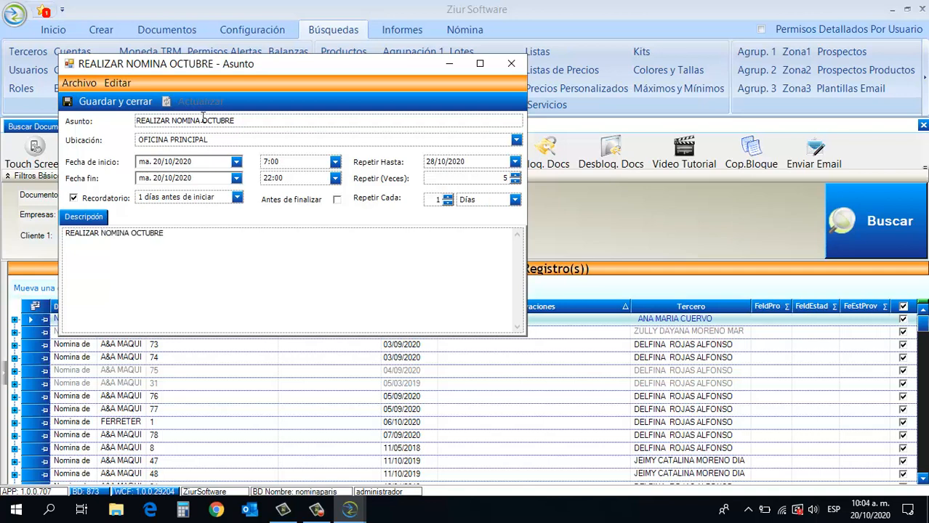
click(117, 97)
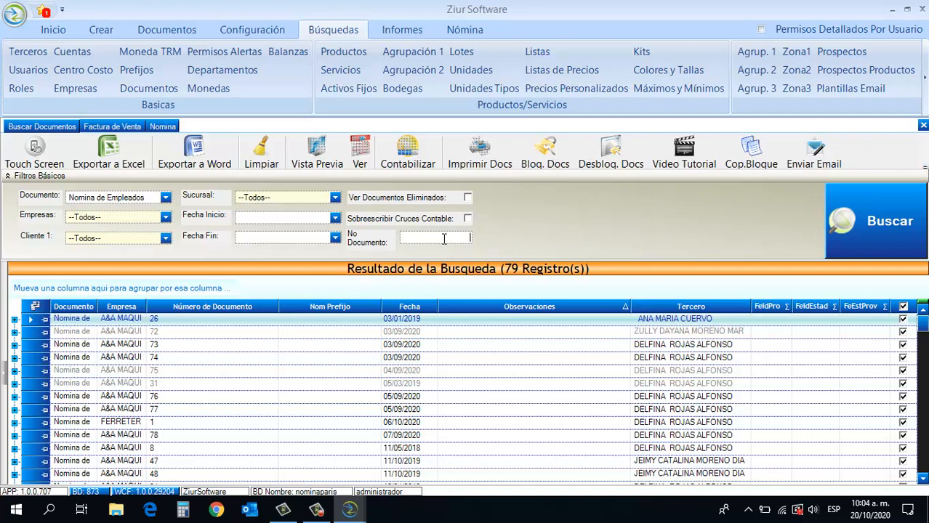
Step: Search all document types for document number 23457 and run Cruzar Documentos on that sales invoice
text(7)
click(836, 231)
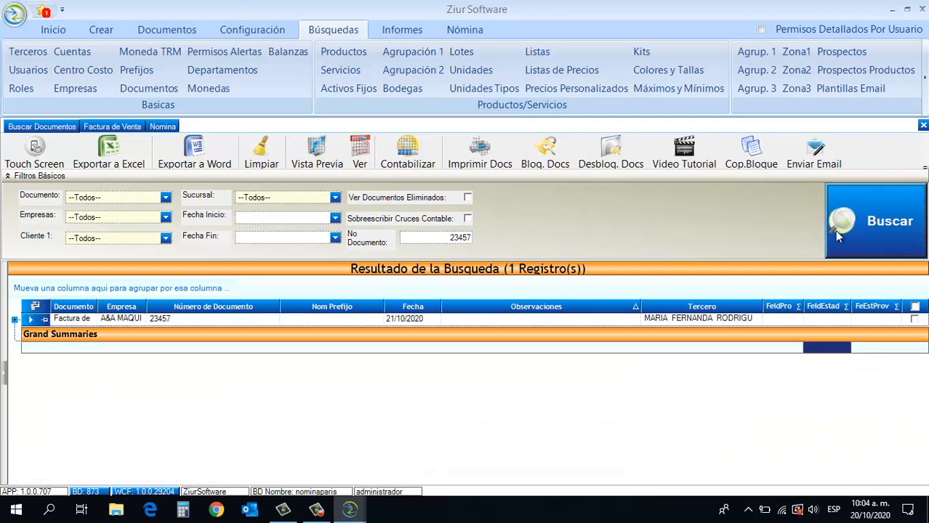
click(914, 319)
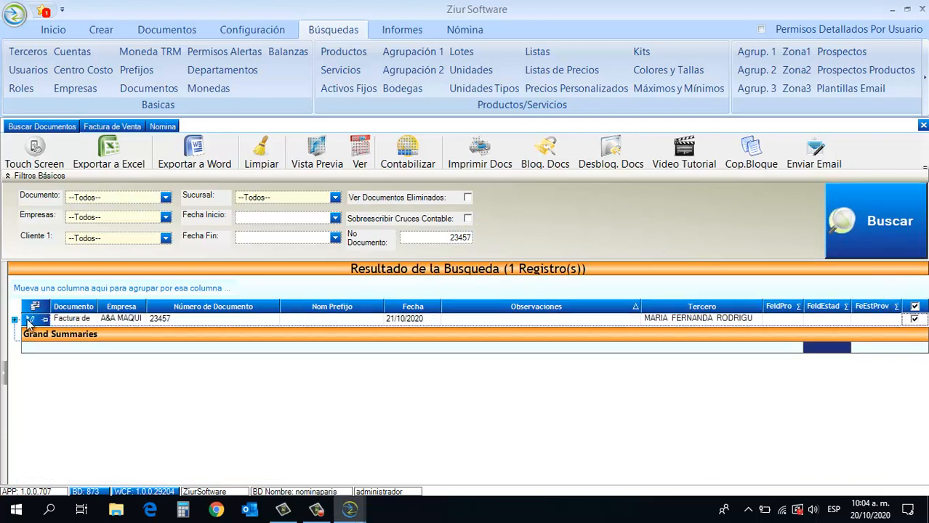
click(32, 323)
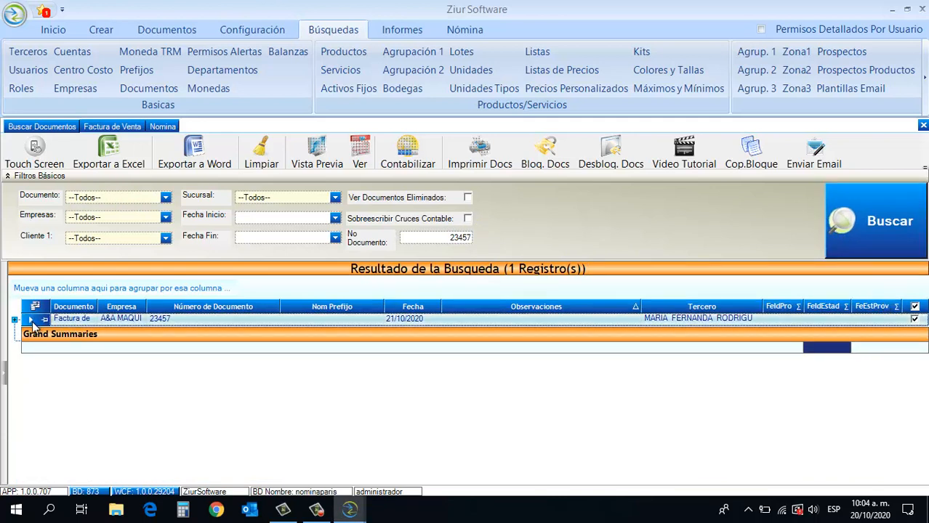
click(922, 161)
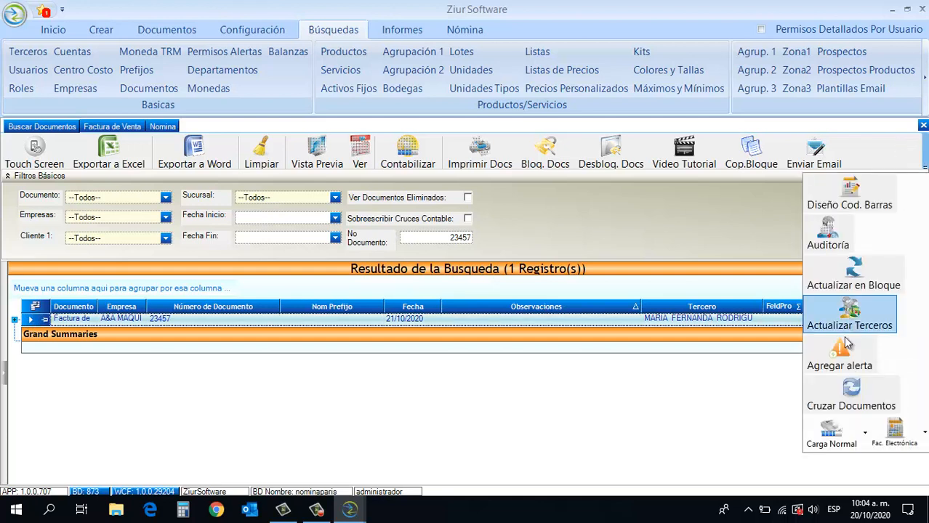
click(846, 395)
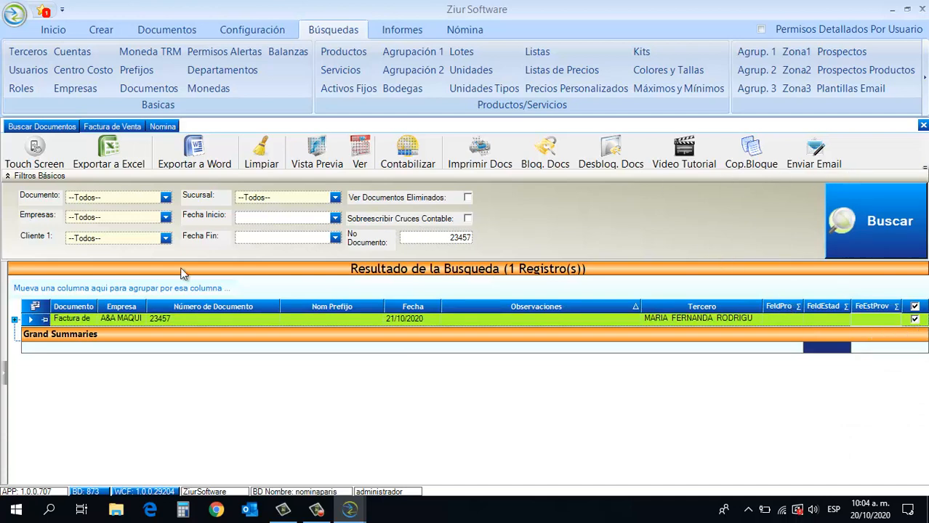
Step: Open sales invoice 23457 and check its Movimientos Contables GAAP
click(36, 319)
click(360, 166)
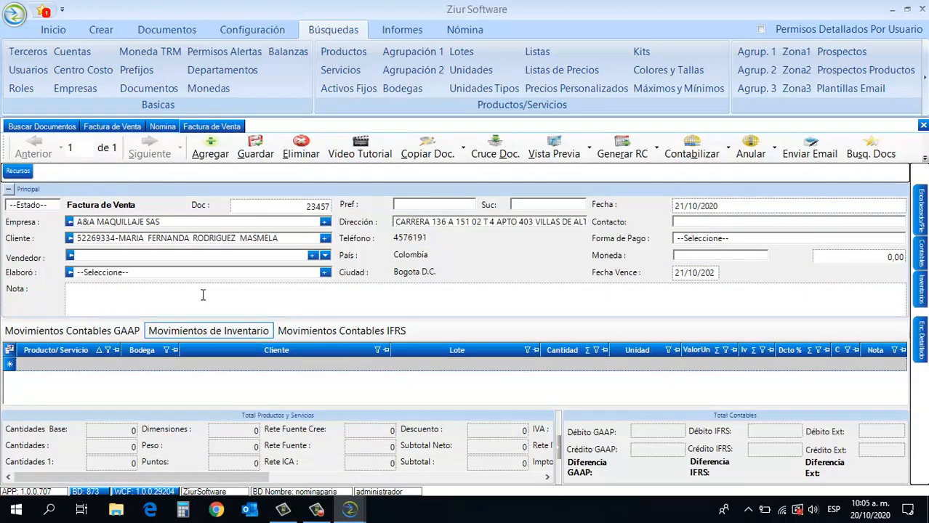
click(135, 328)
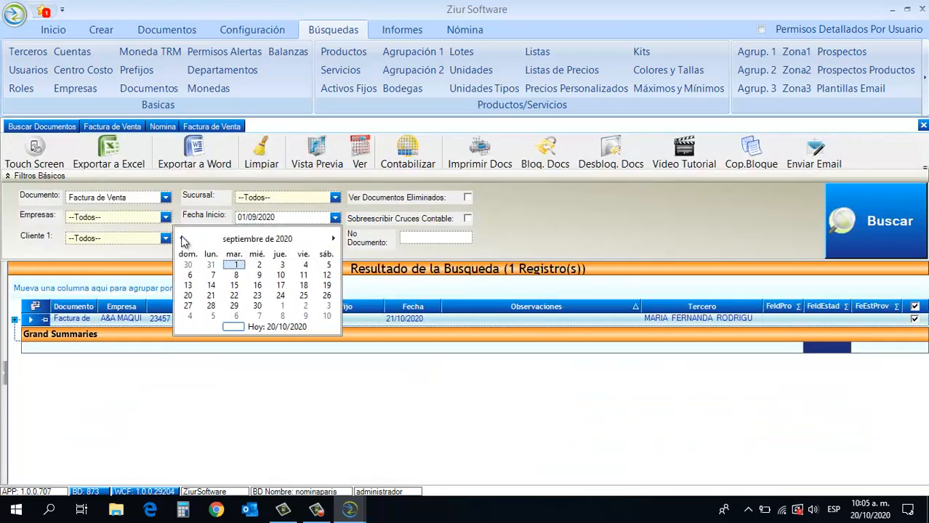
Step: Search for Factura de Venta documents from 28/09/2020 and run the Factura Electrónica option on invoices 62, 63 and 64
click(212, 306)
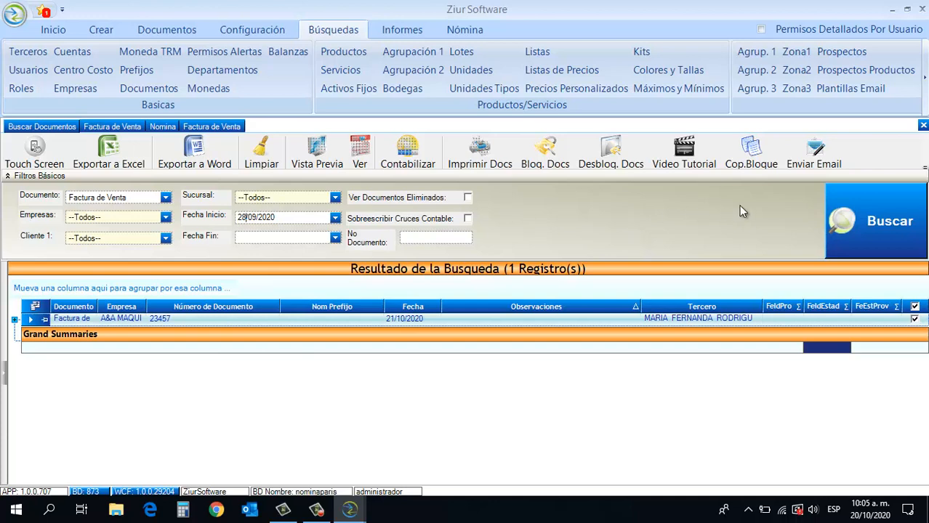
click(850, 213)
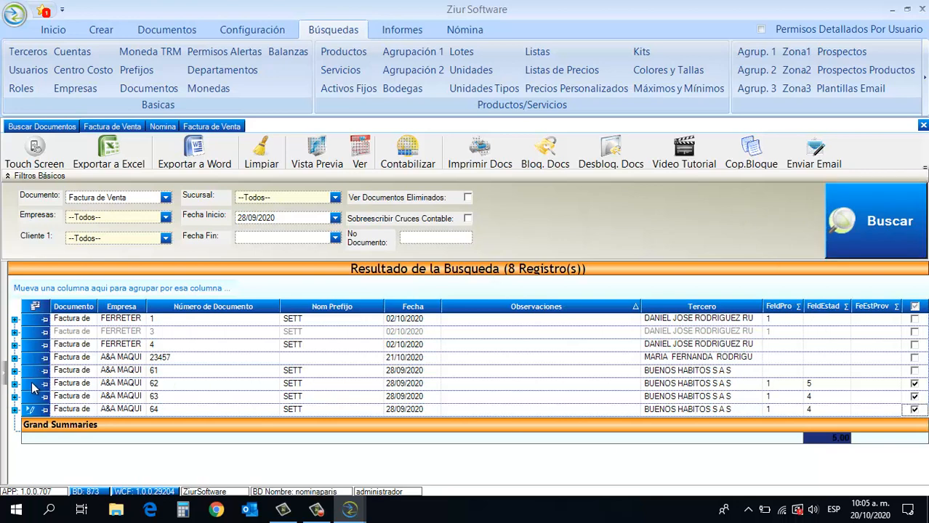
drag(32, 385, 30, 408)
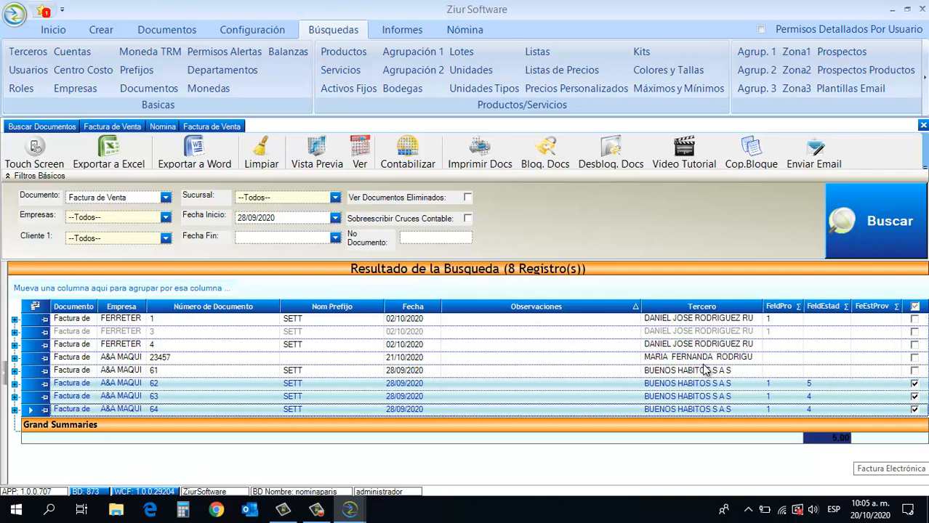
click(703, 392)
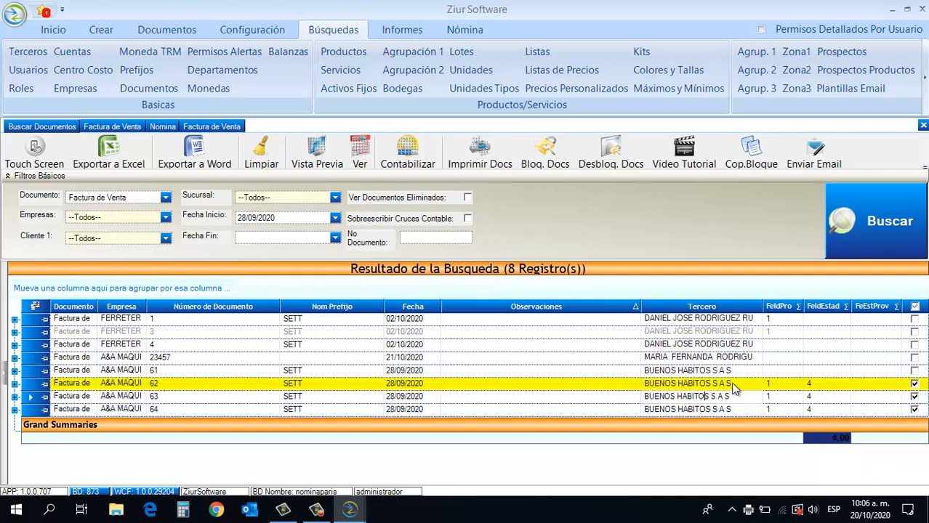
Step: Keep the document query's load mode at Carga Normal
click(860, 441)
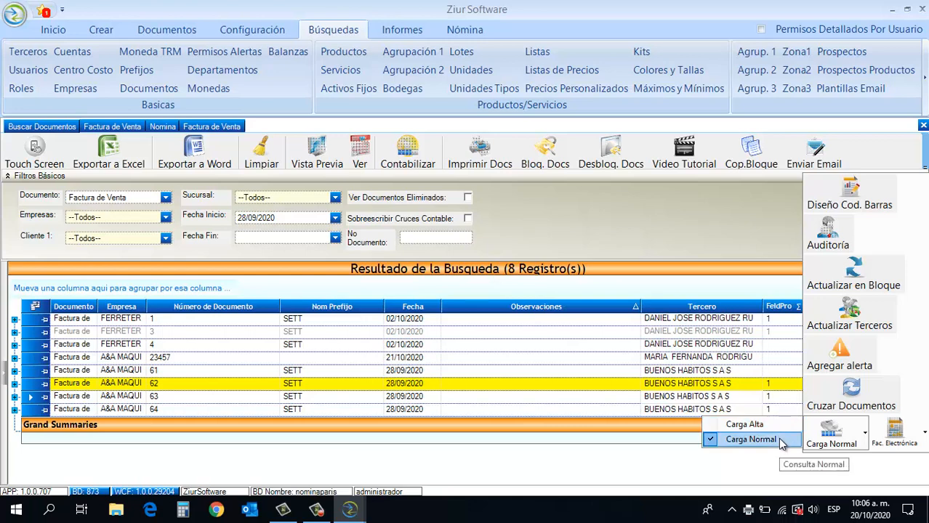
click(756, 440)
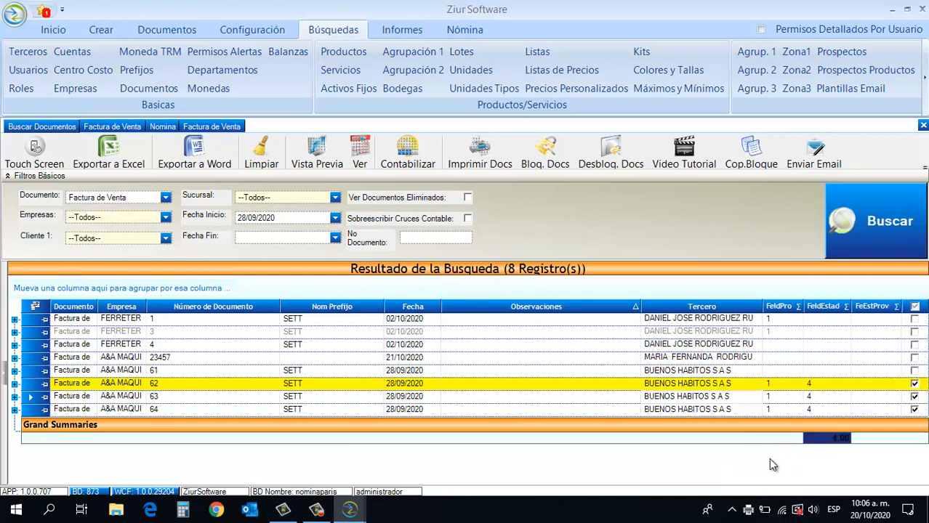